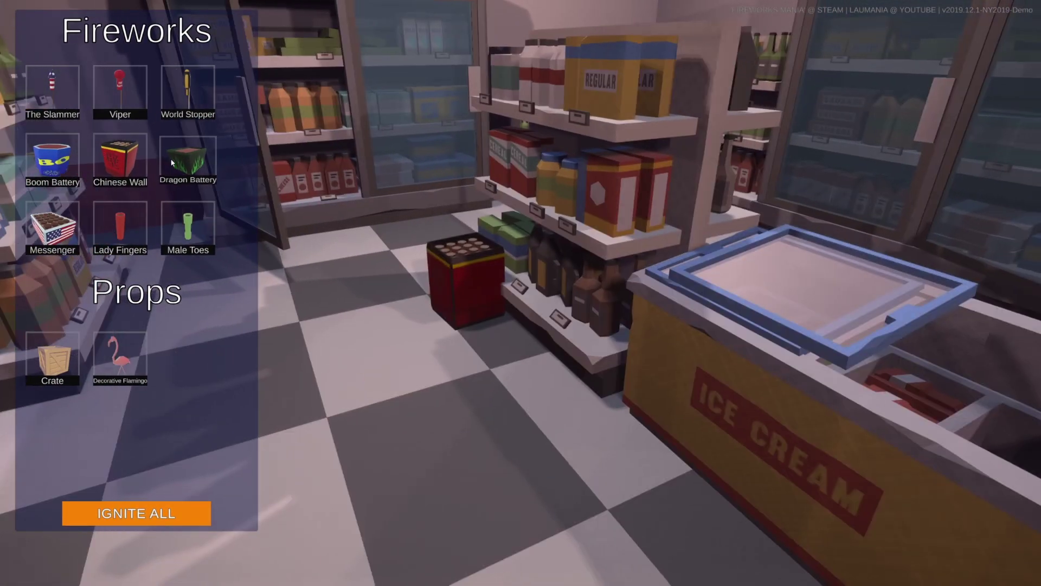
Step: Select the Dragon Battery and Male Toes from the fireworks inventory
left_click(188, 157)
left_click(191, 237)
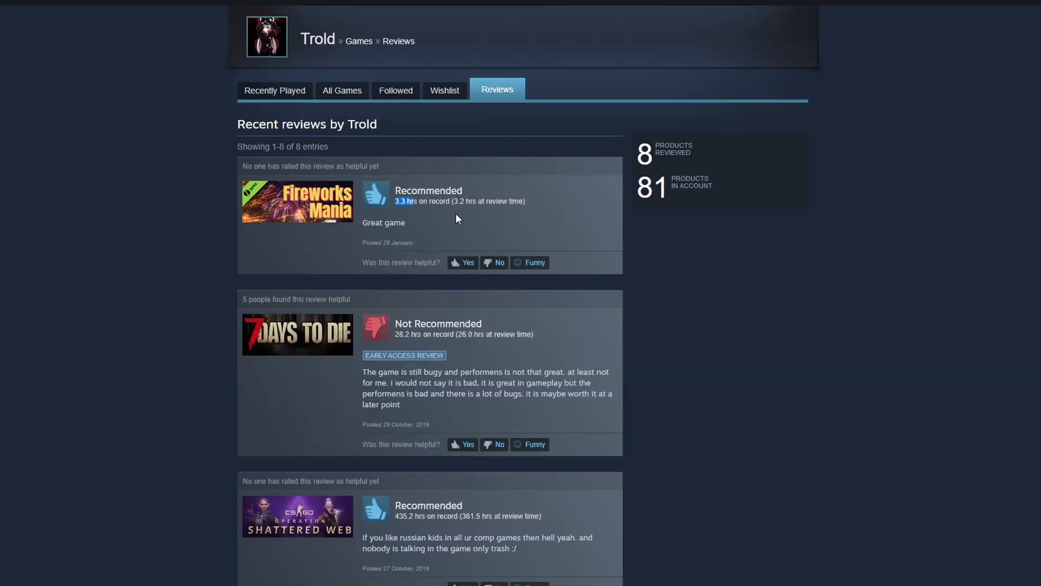
Step: Highlight the playtime at review time on the Fireworks Mania entry in the Steam profile's reviews
left_click(456, 214)
double_click(459, 201)
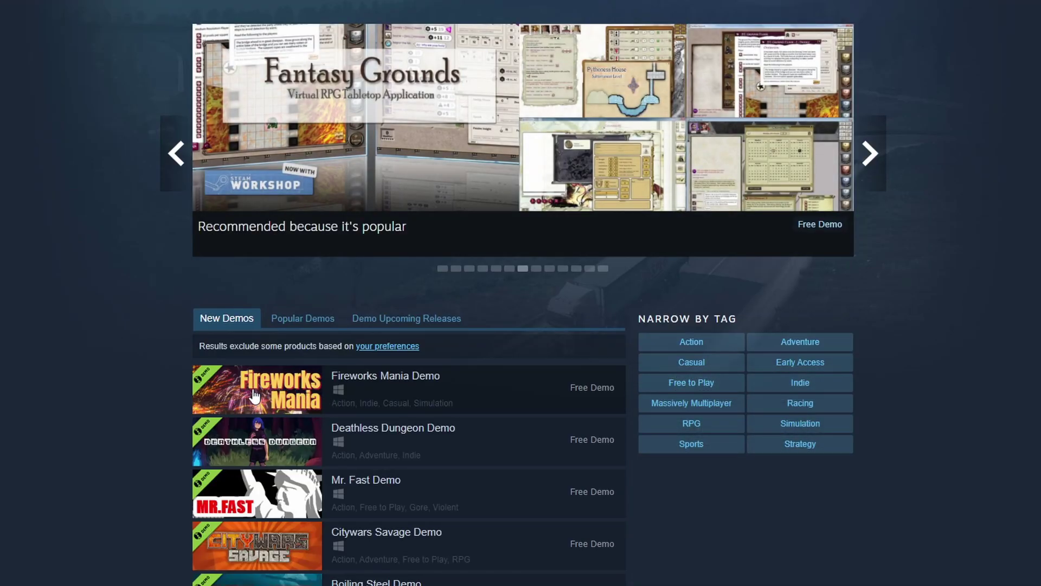
Step: Open the Fireworks Mania Demo's store page, check its summary and review section for user reviews, and return to the demos list
mouse_move(254, 391)
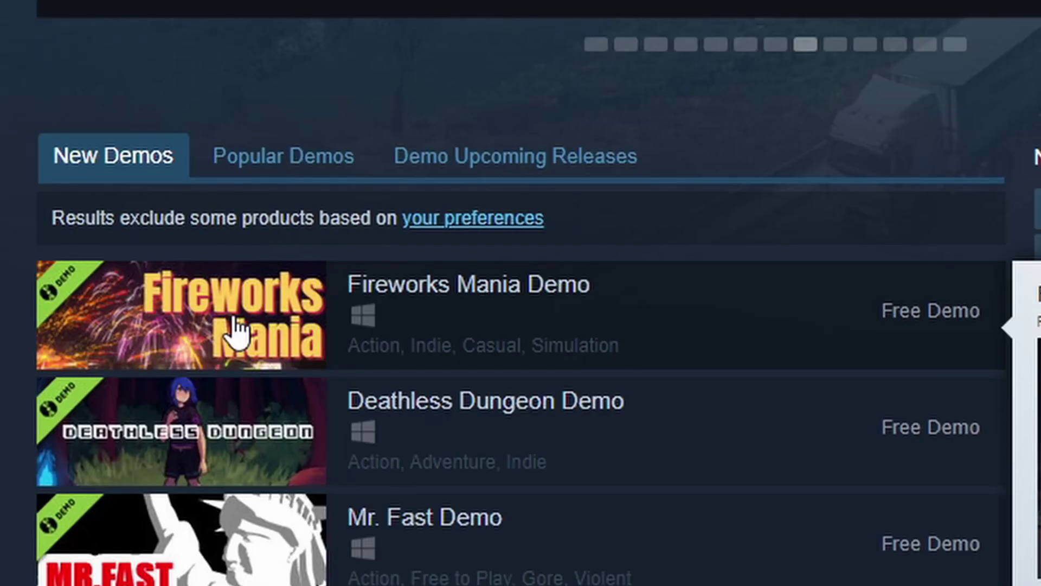
left_click(234, 331)
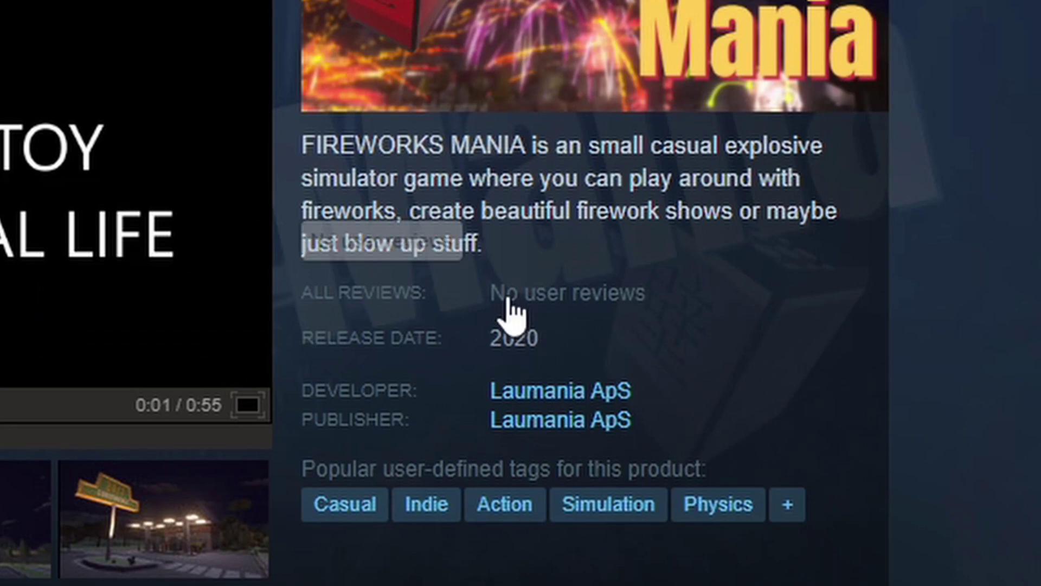
left_click_drag(491, 300, 670, 304)
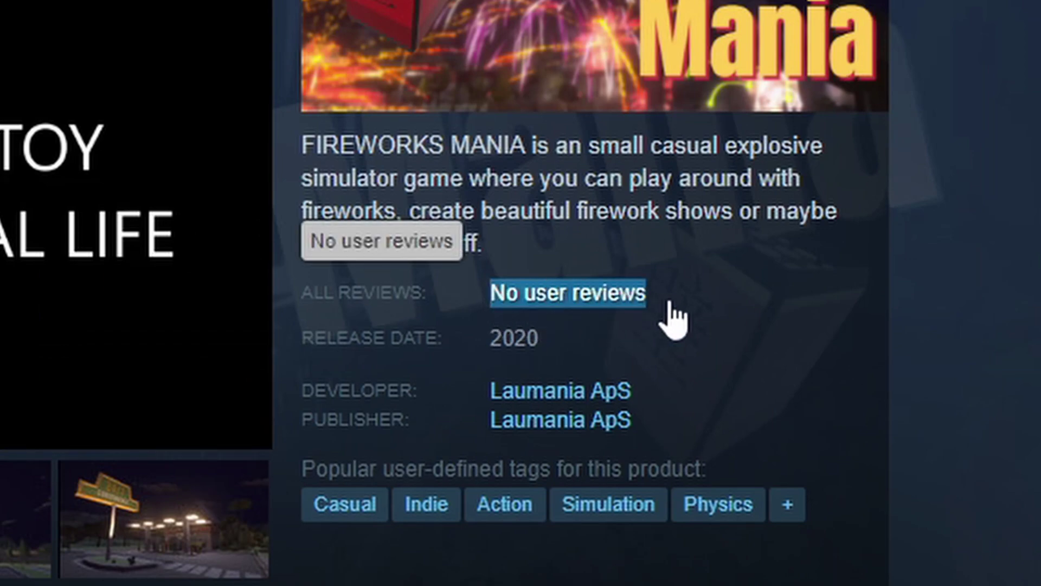
scroll(769, 287, "down", 15)
scroll(743, 298, "up", 15)
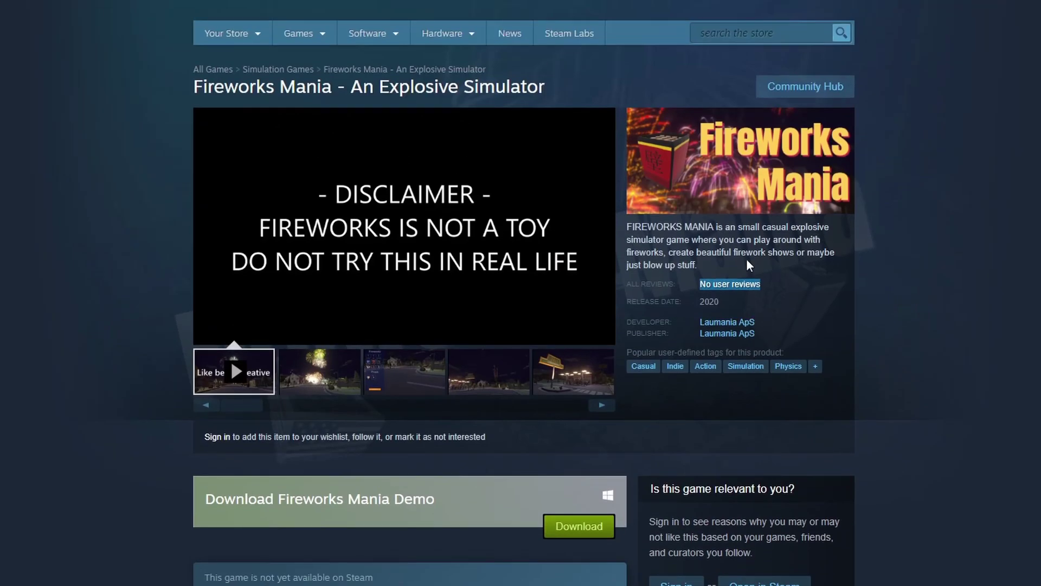
scroll(806, 286, "down", 15)
scroll(804, 307, "up", 15)
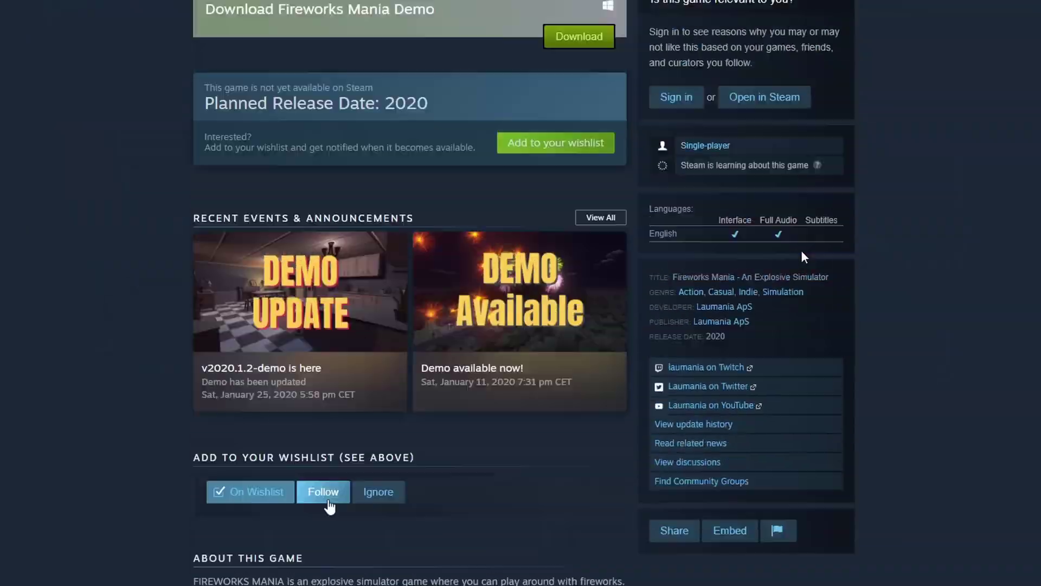
scroll(737, 281, "down", 15)
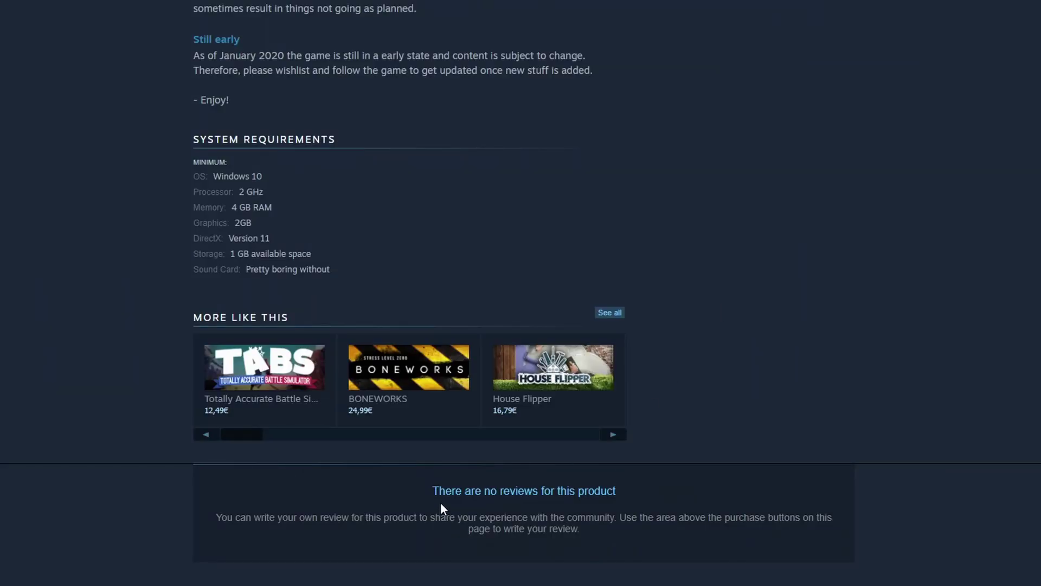
key("alt+Left")
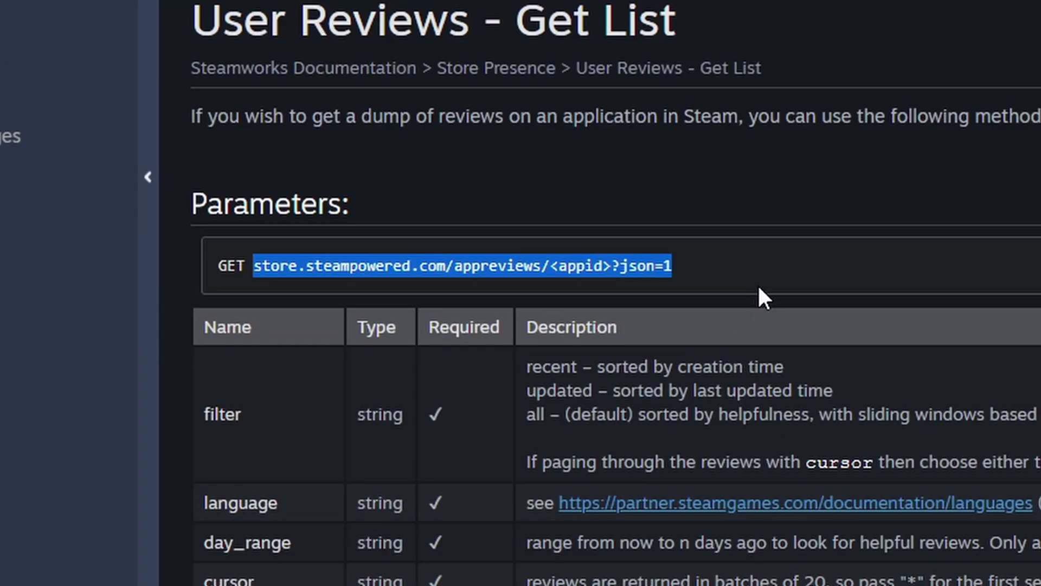
Step: Enter the documented request URL store.steampowered.com/appreviews/<appid>?json=1 in a new browser tab
left_click(684, 283)
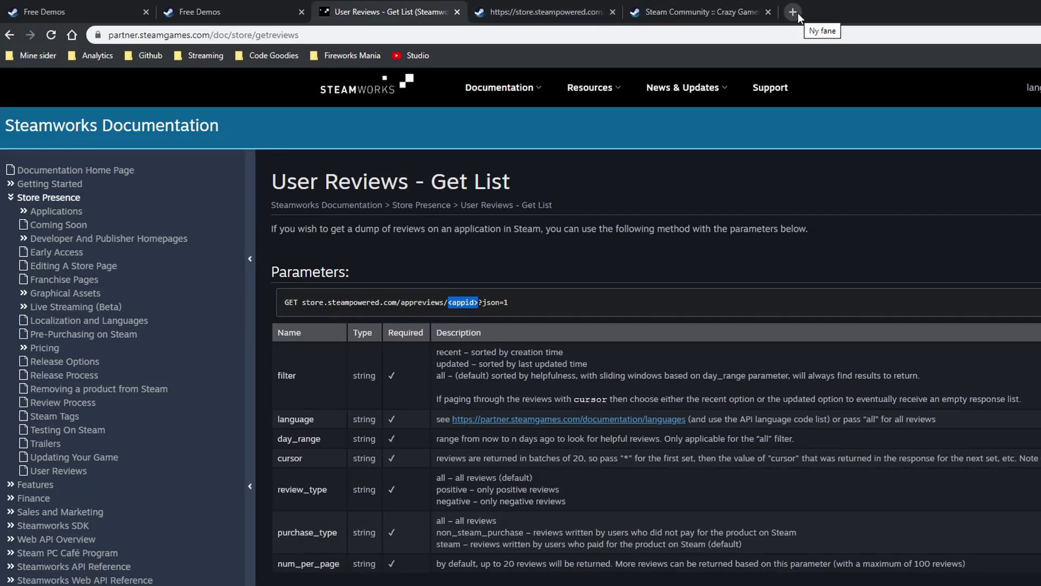
left_click(798, 12)
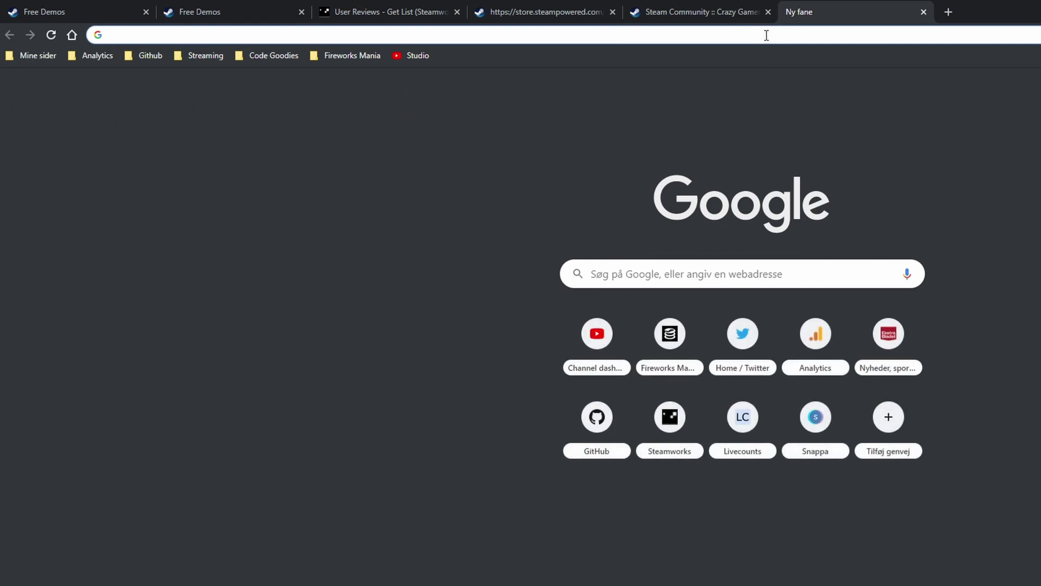
type("store.steampowered.com/appreviews/<appid>?json=1")
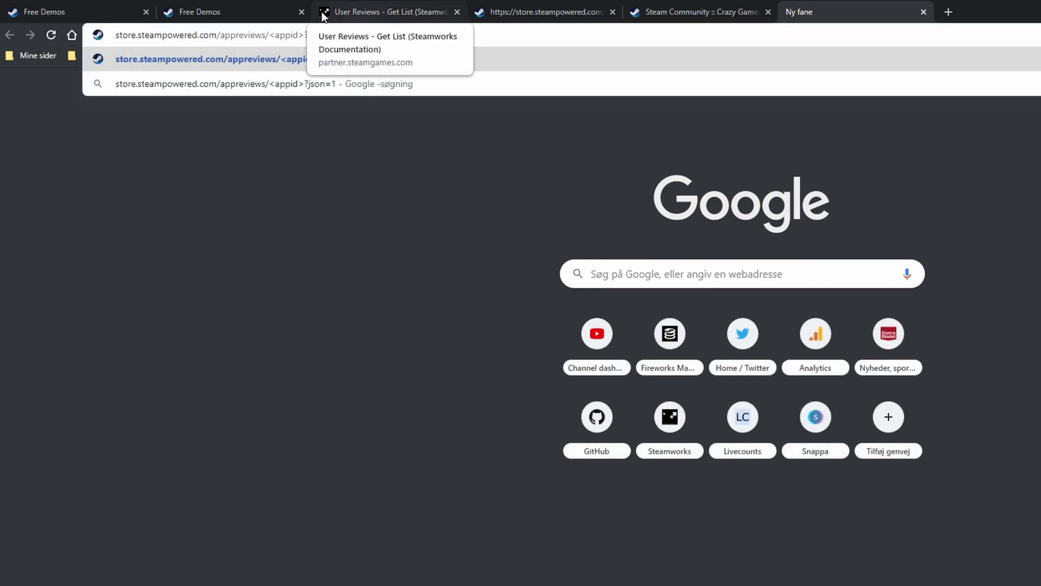
Step: Open the Fireworks Mania store page from the Free Demos list and copy the app ID from its address
left_click(247, 10)
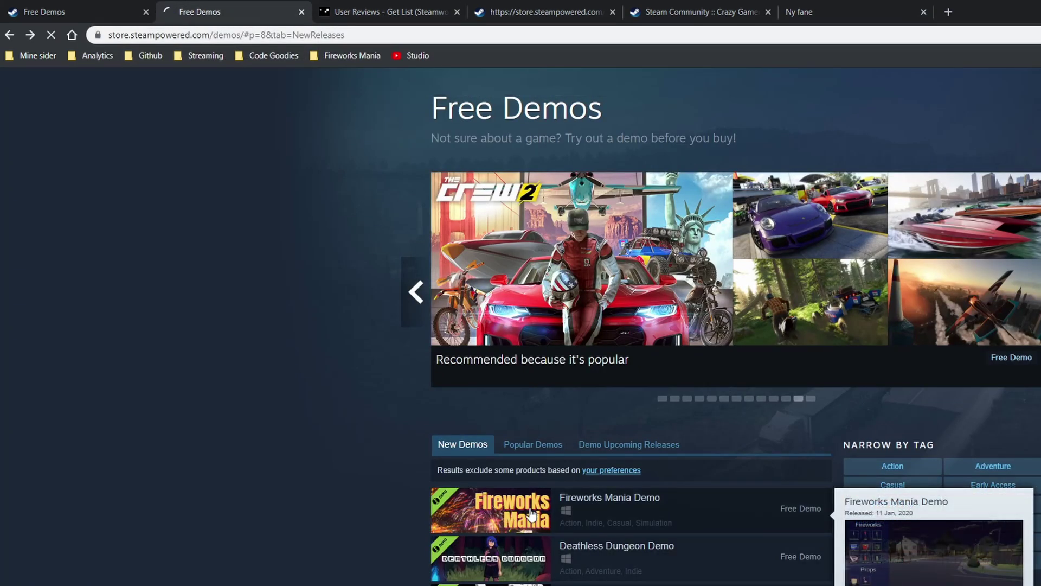
left_click(505, 519)
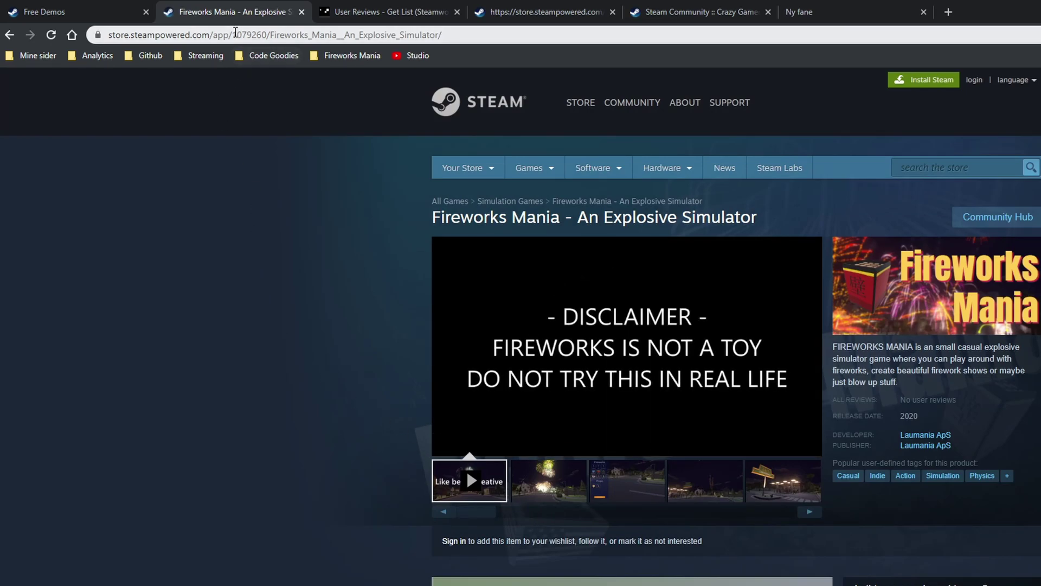
left_click_drag(233, 35, 268, 36)
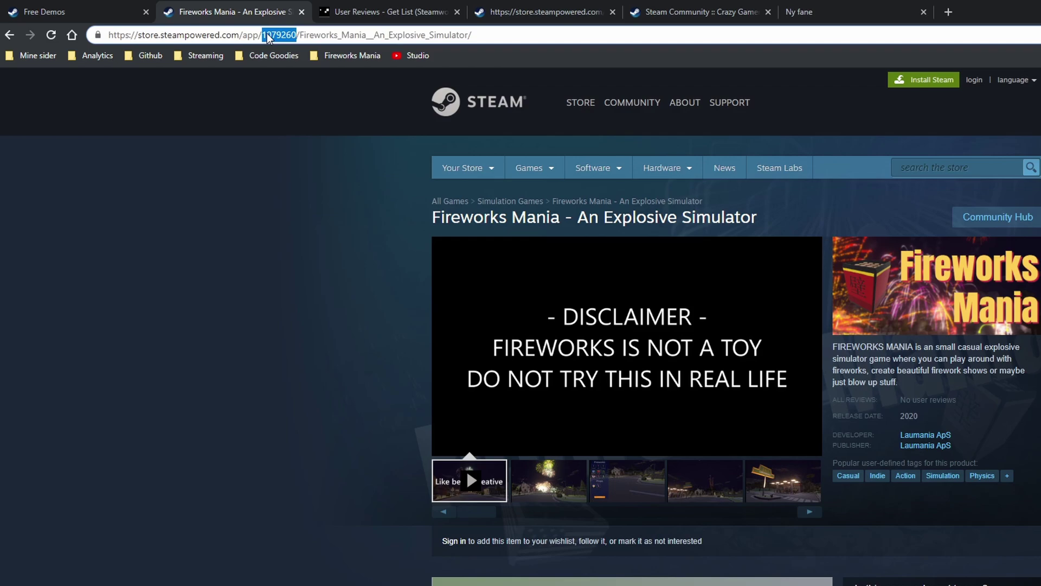
Step: Replace the <appid> placeholder in the review request URL with 1079260 and load it
left_click(838, 16)
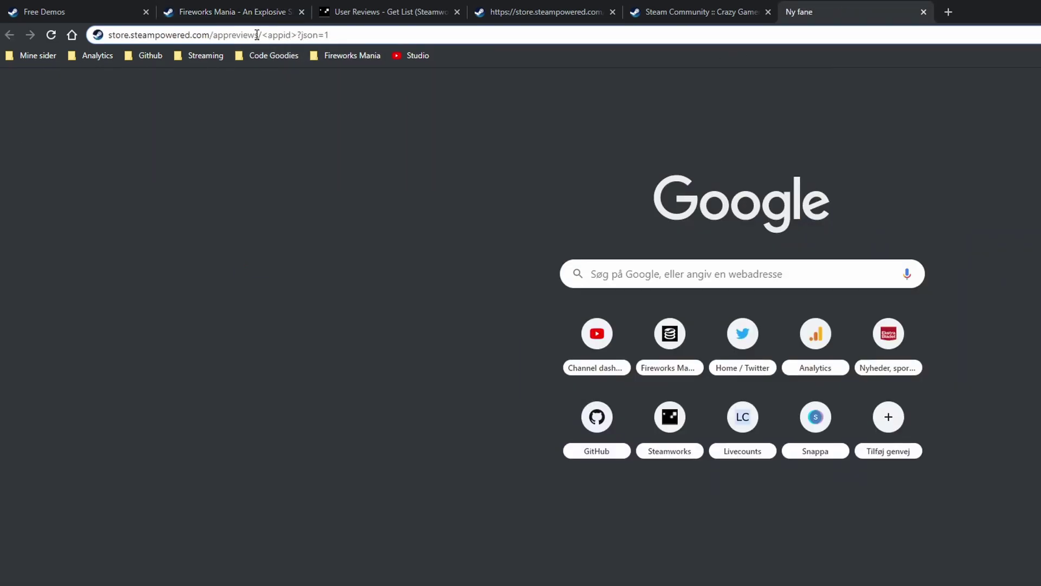
type("1079260")
left_click(331, 63)
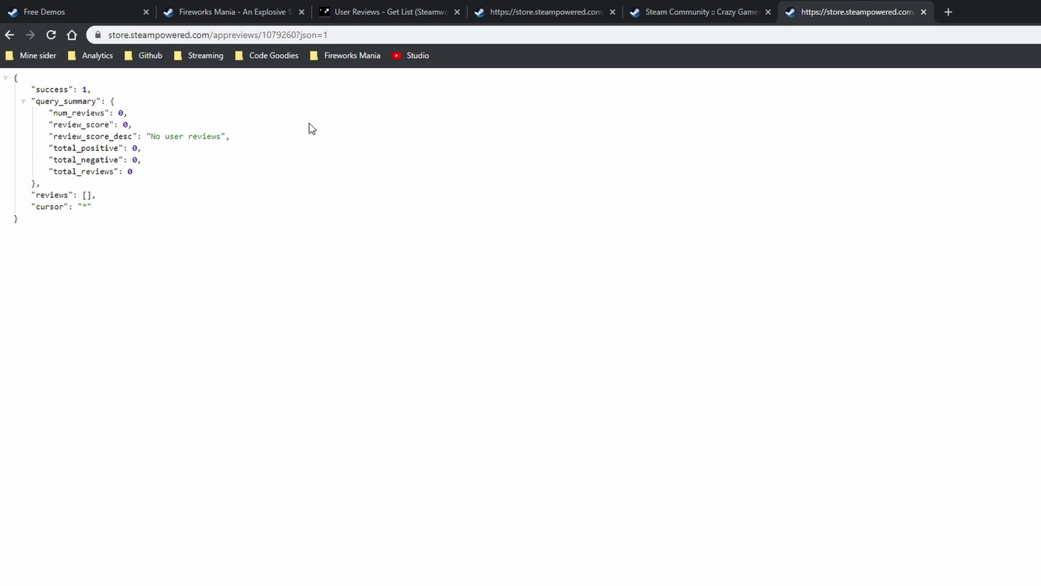
Step: Go back from the store page to the Free Demos list and inspect the HTML of the Fireworks Mania Demo thumbnail
left_click(234, 8)
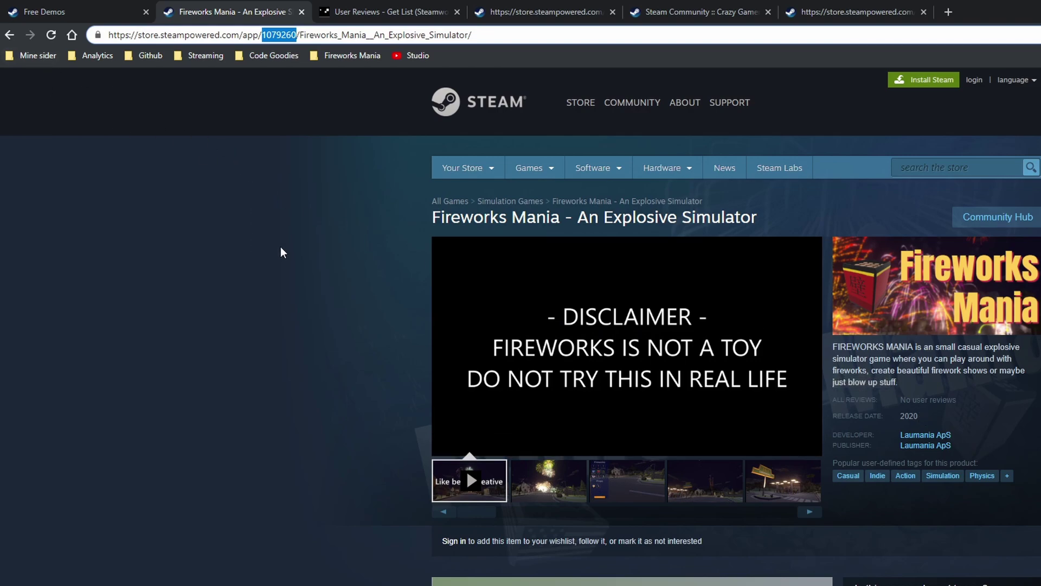
left_click(60, 126)
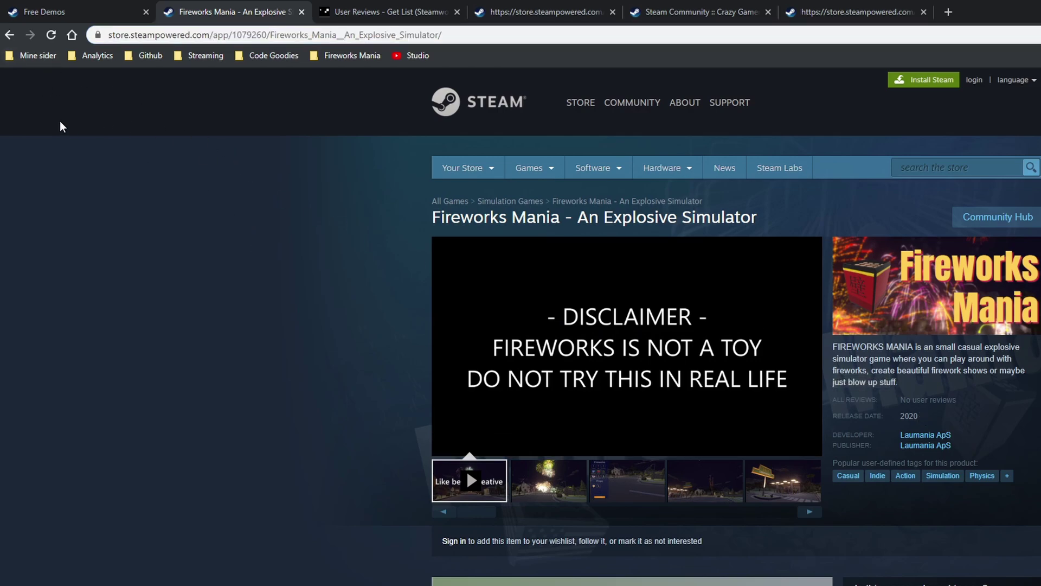
left_click(10, 36)
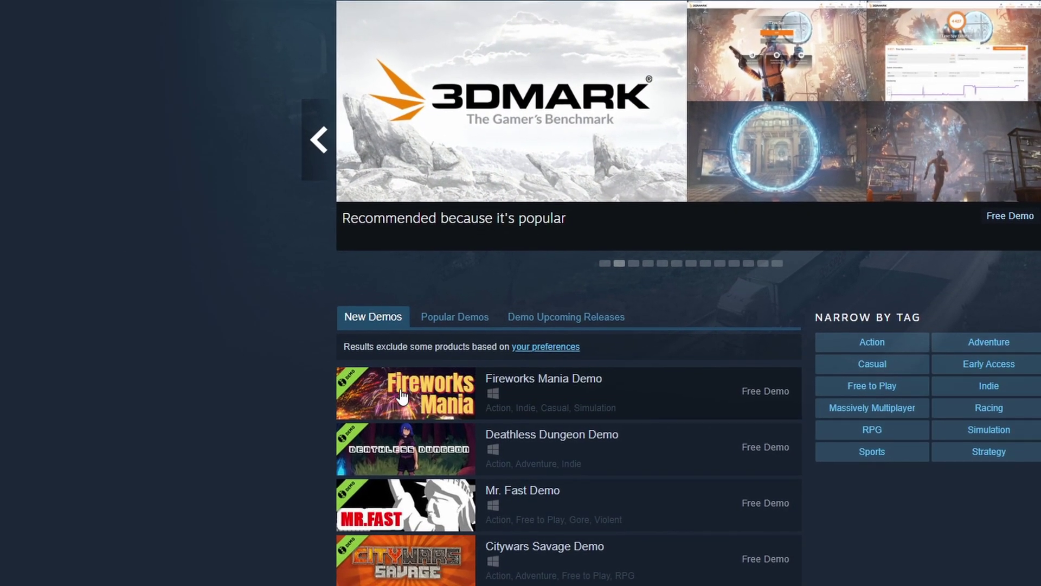
mouse_move(402, 397)
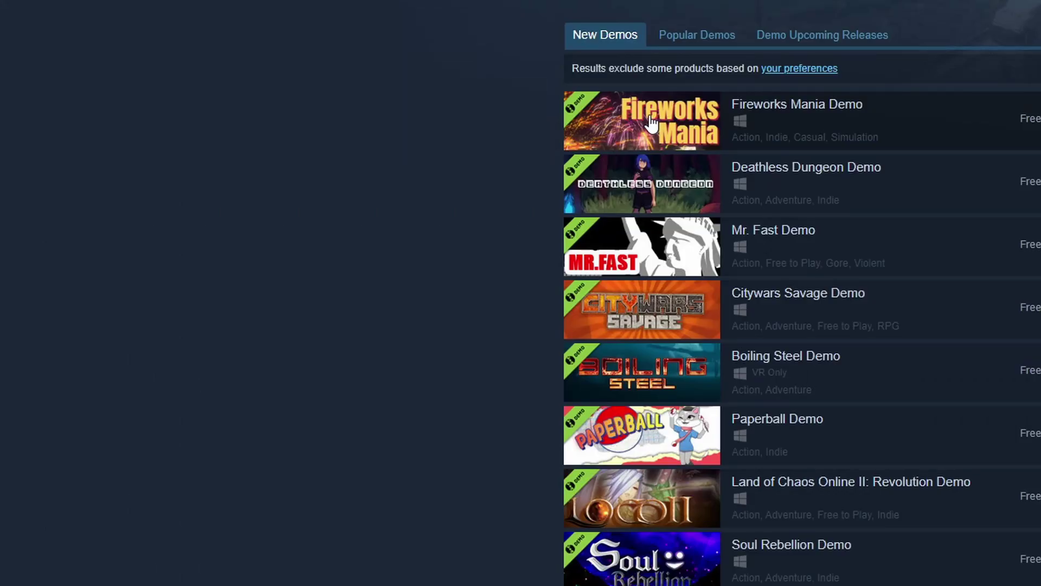
right_click(651, 124)
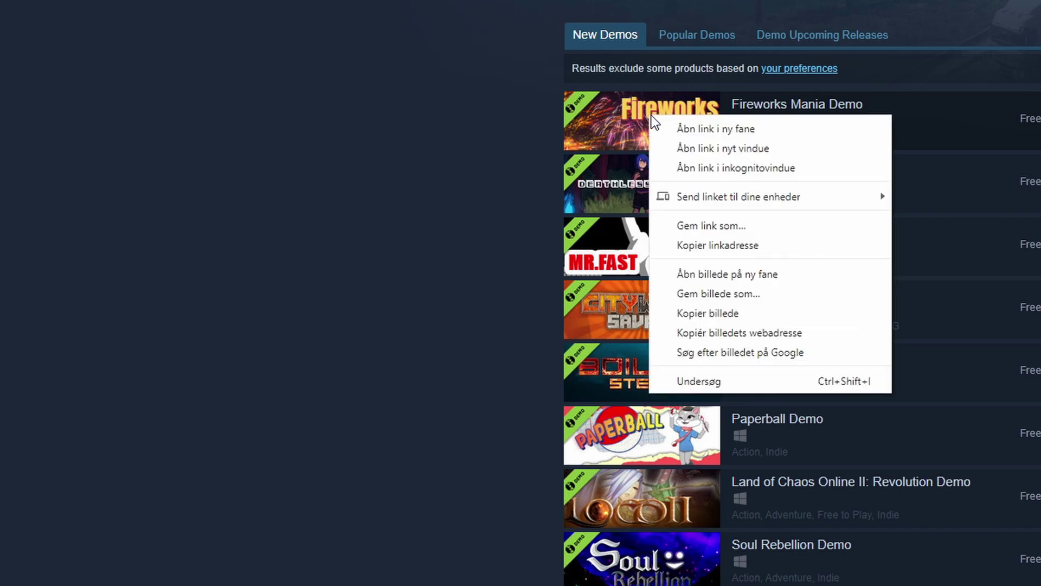
left_click(711, 385)
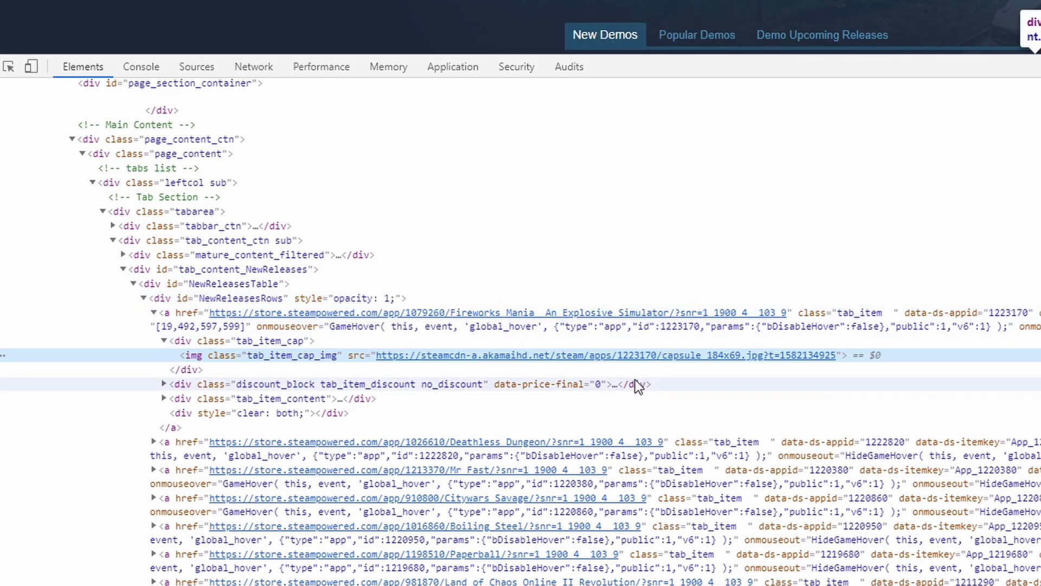
Step: Copy the demo's own app ID 1223170 from the thumbnail's image source URL and close the developer tools
mouse_move(633, 359)
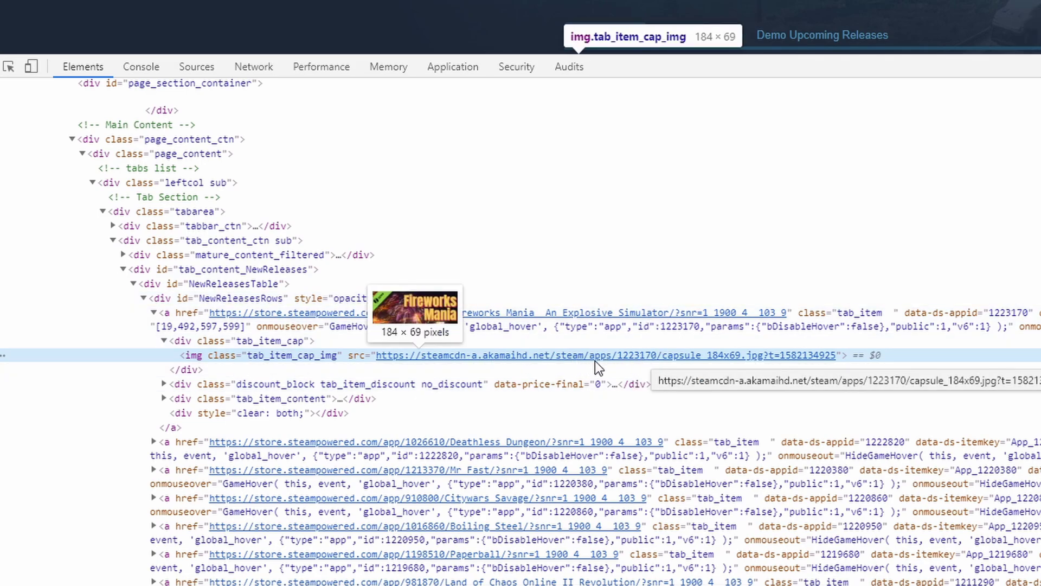
double_click(635, 355)
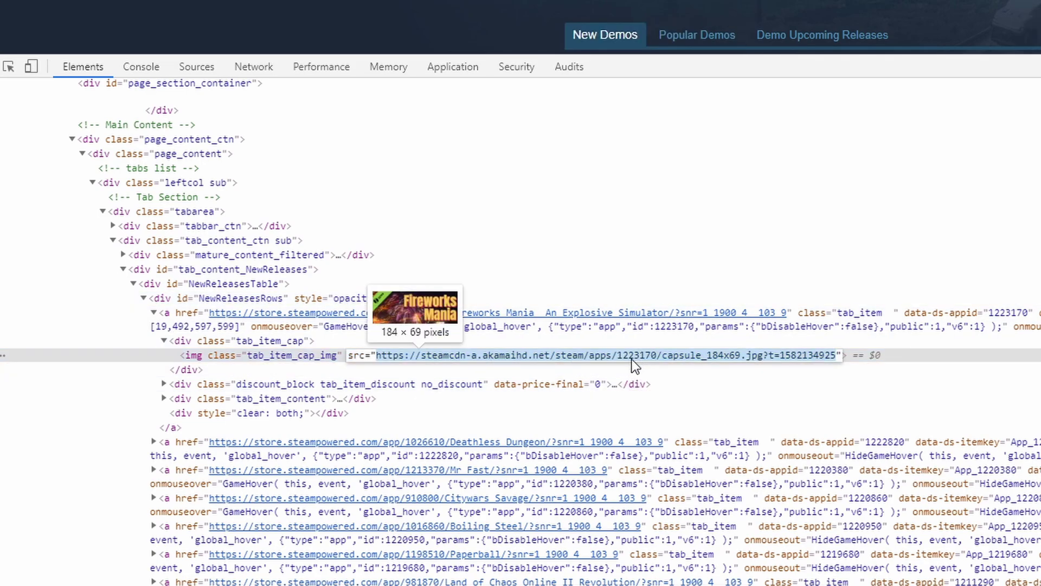
left_click(620, 356)
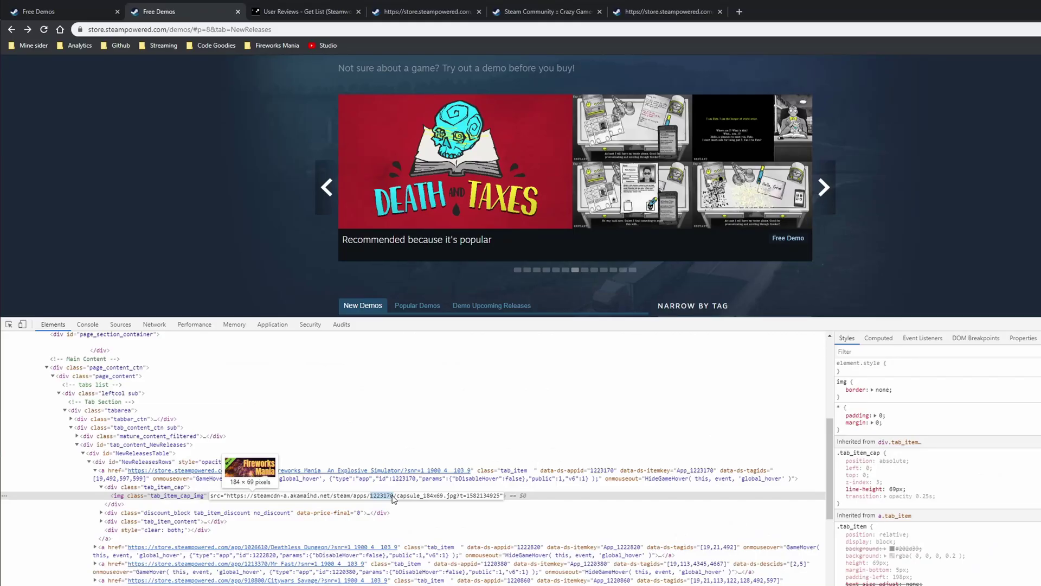
key("F12")
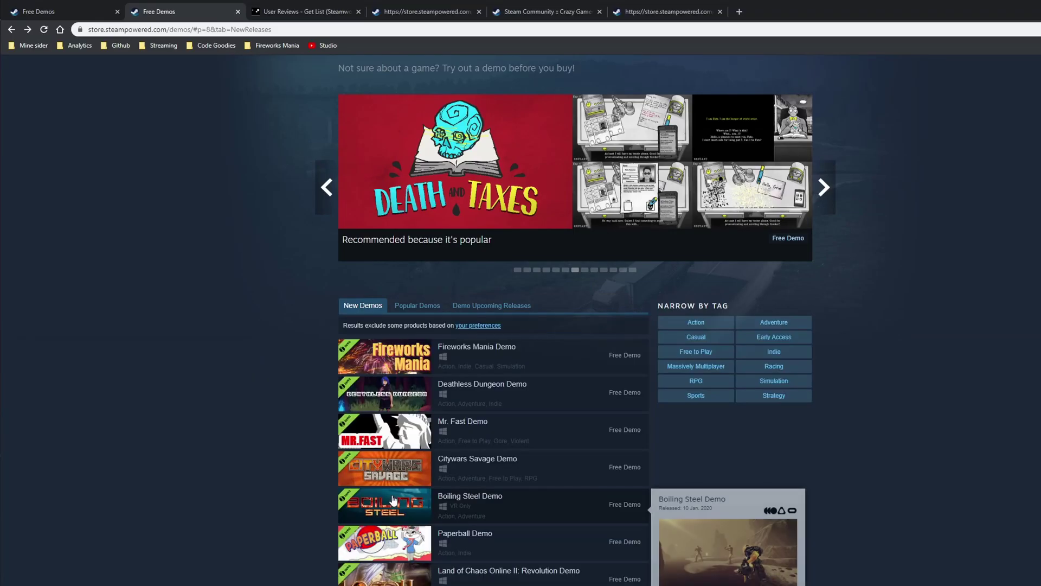
Step: Change the app ID in the review request URL to 1223170 and load the response
left_click(655, 13)
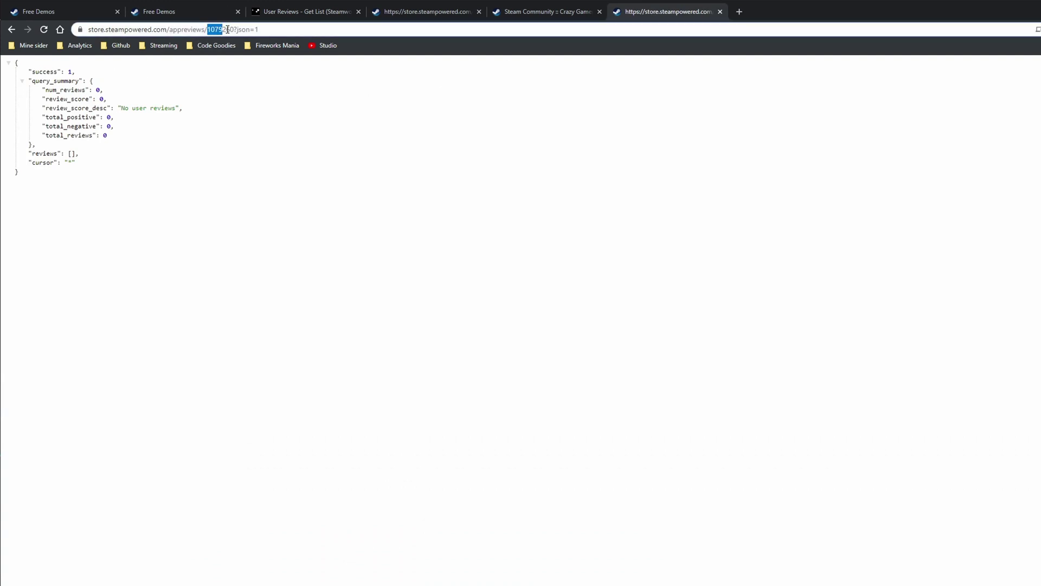
left_click_drag(227, 29, 236, 31)
type("1223170")
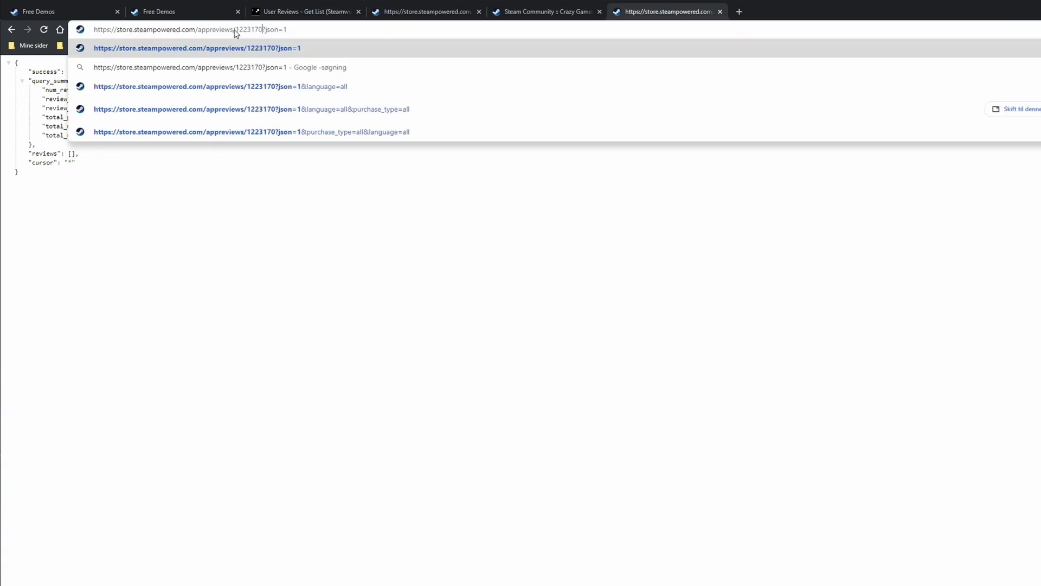
key("Return")
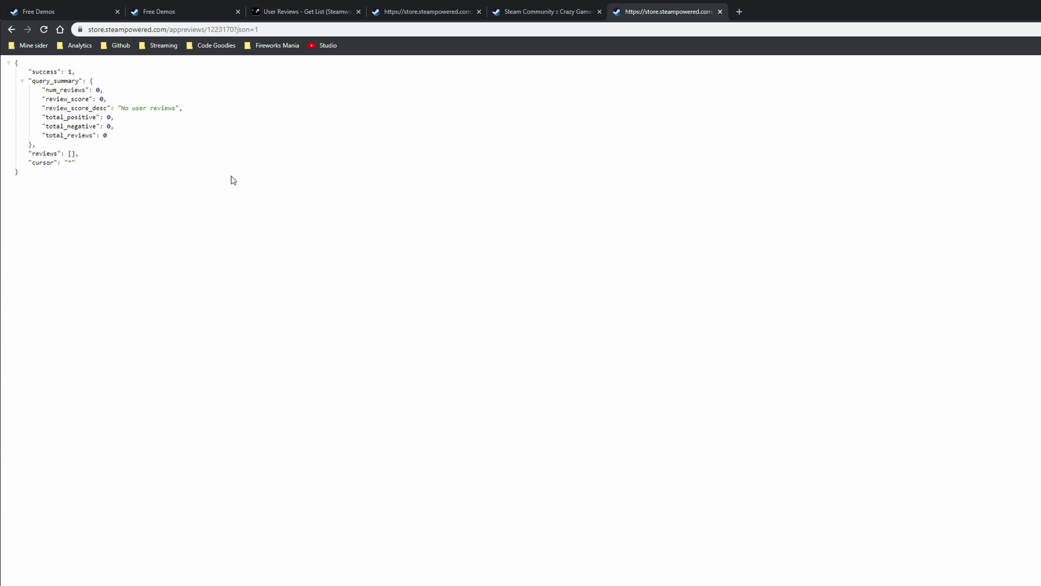
Step: Copy the language parameter name from the User Reviews - Get List documentation
left_click(541, 15)
left_click(330, 11)
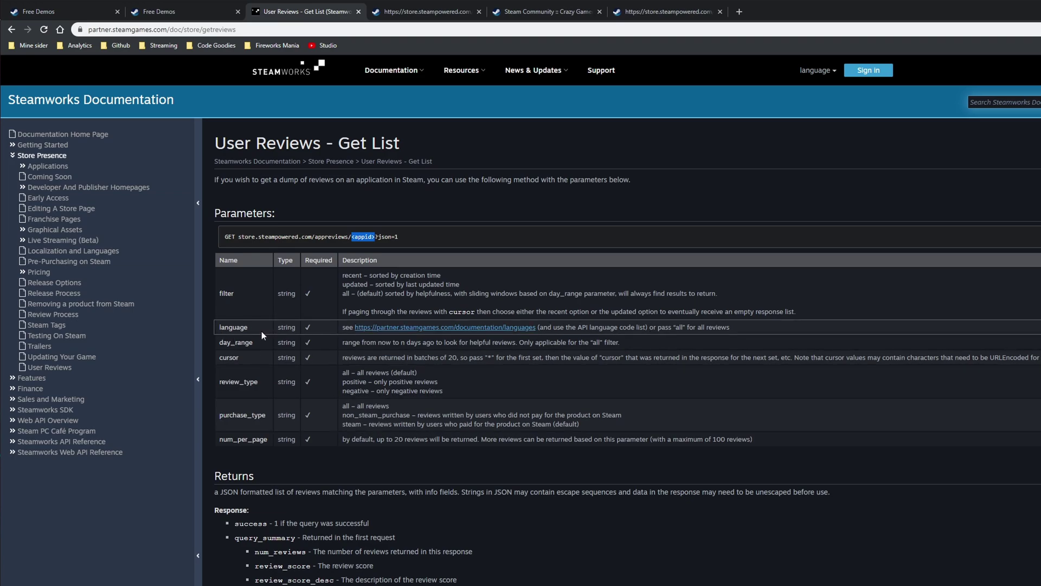
double_click(233, 327)
key("ctrl+c")
Step: Append &language=all to the review request URL for app 1223170 and load it
left_click(667, 12)
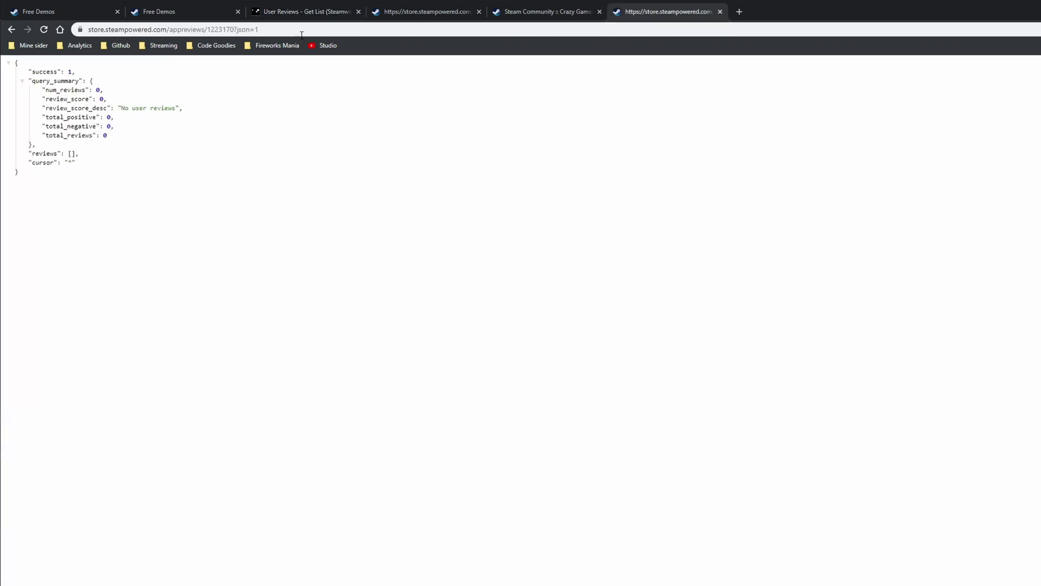
left_click(334, 34)
type("&")
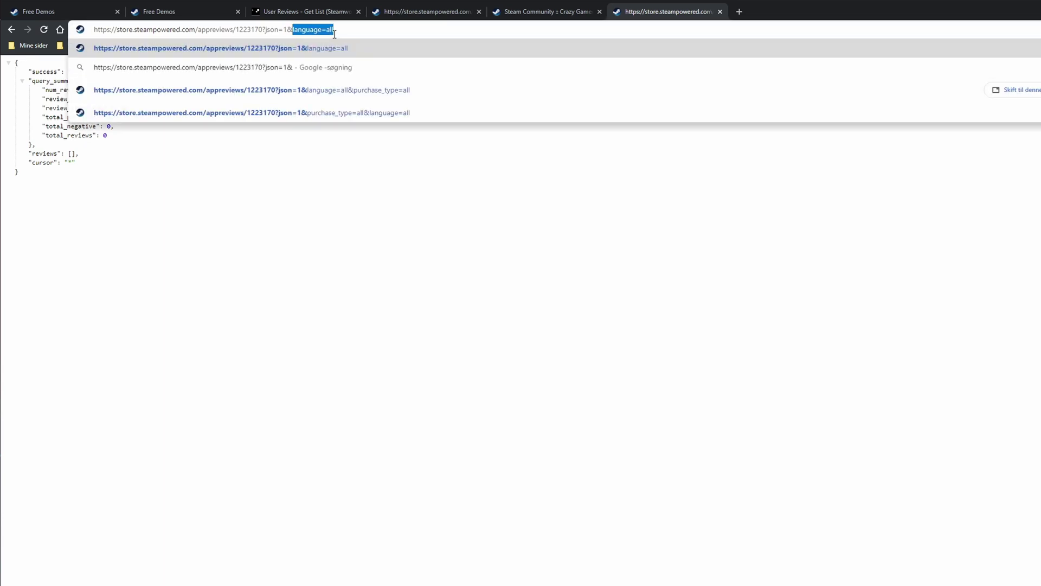
key("ctrl+v")
type("=all")
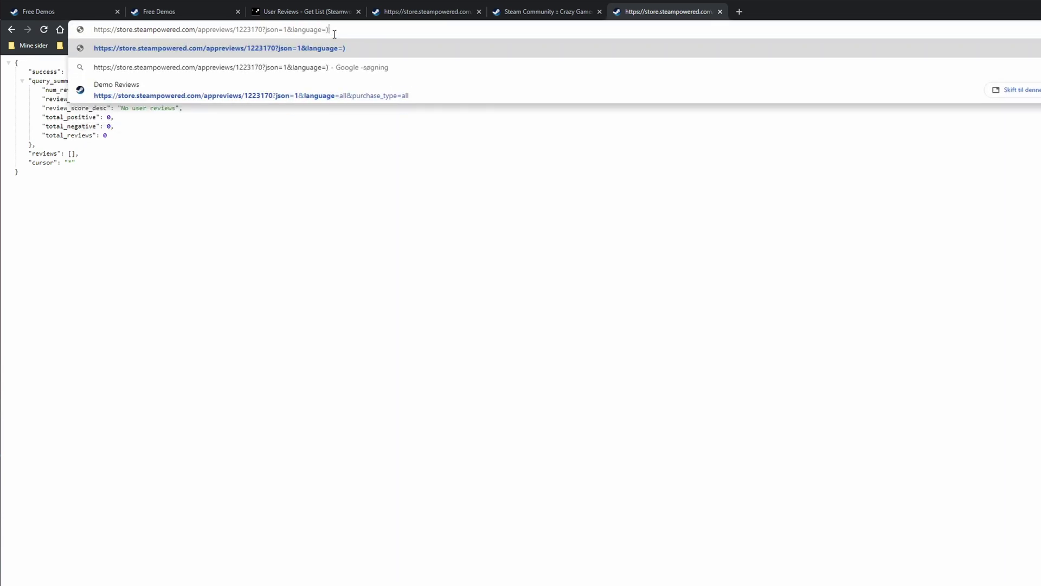
key("Return")
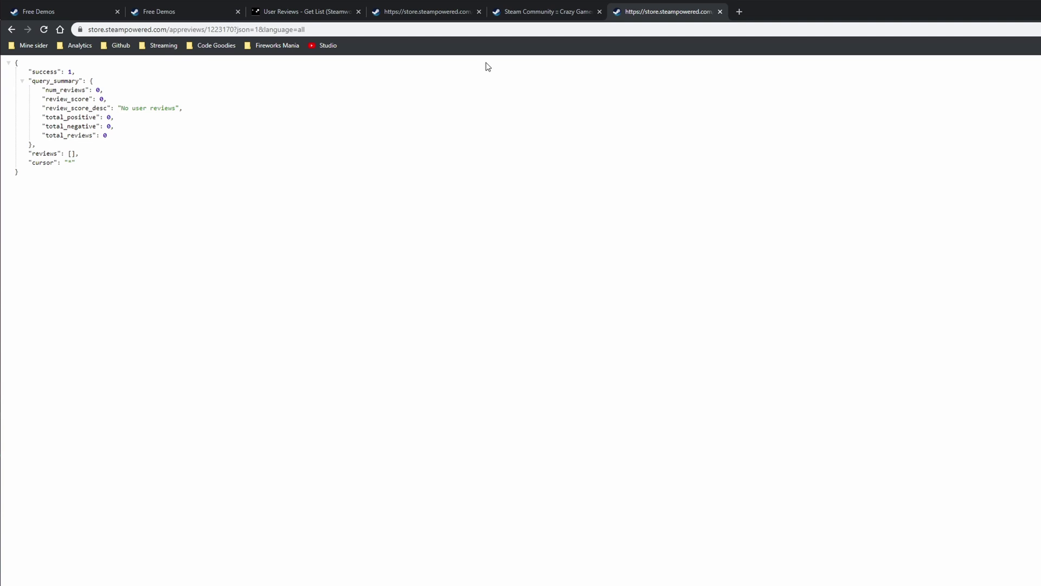
Step: Review the purchase_type options in the User Reviews - Get List documentation and copy that parameter's name
left_click(308, 12)
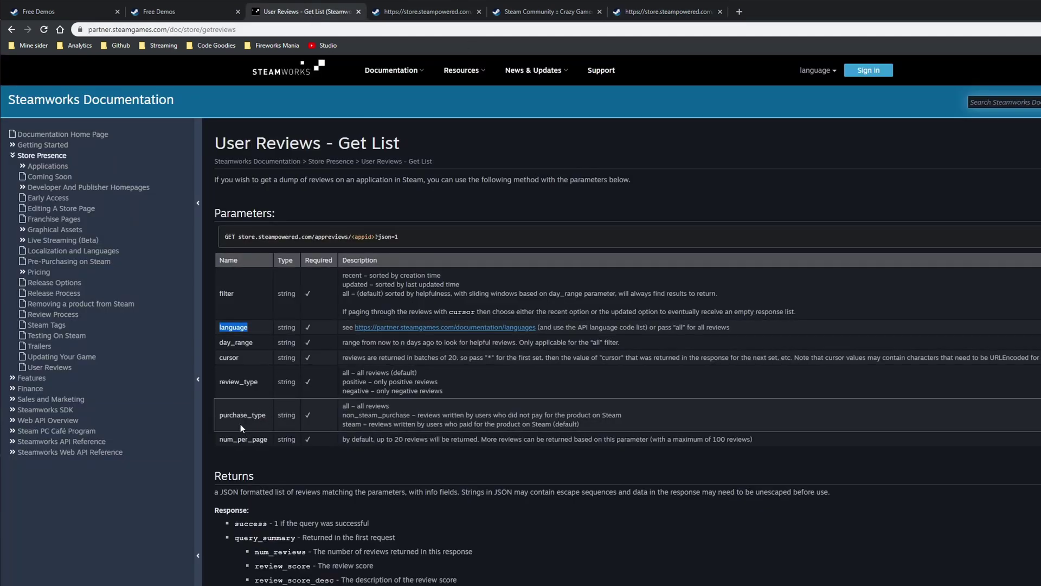
double_click(221, 415)
left_click_drag(369, 426, 563, 425)
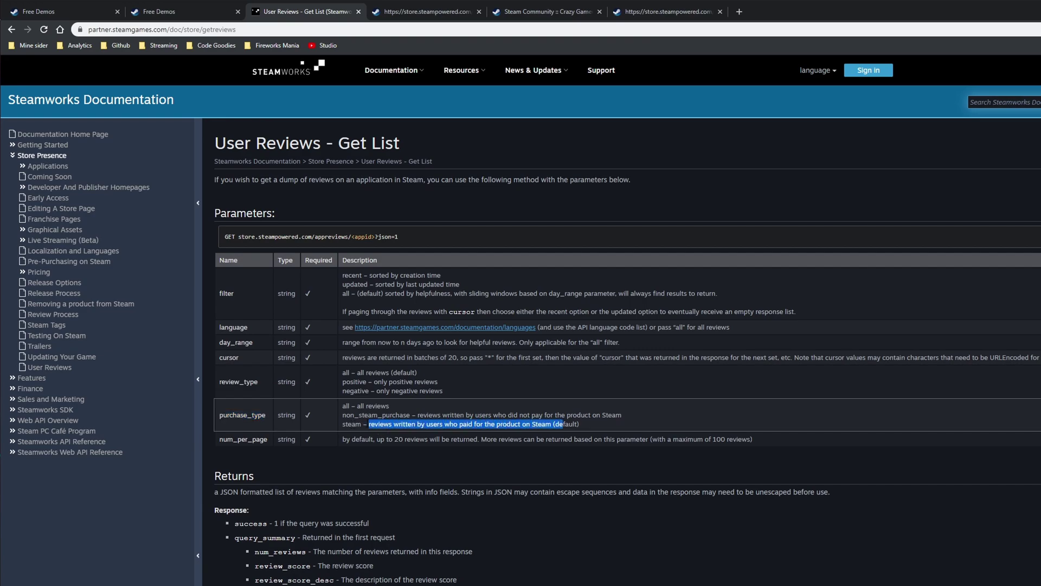
left_click_drag(342, 405, 401, 408)
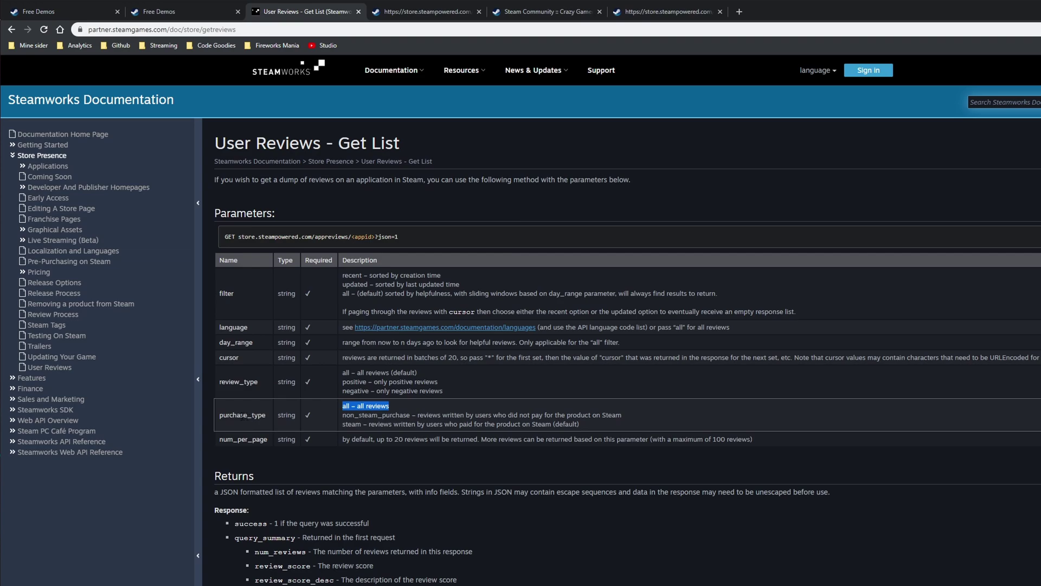
double_click(243, 415)
key("ctrl+c")
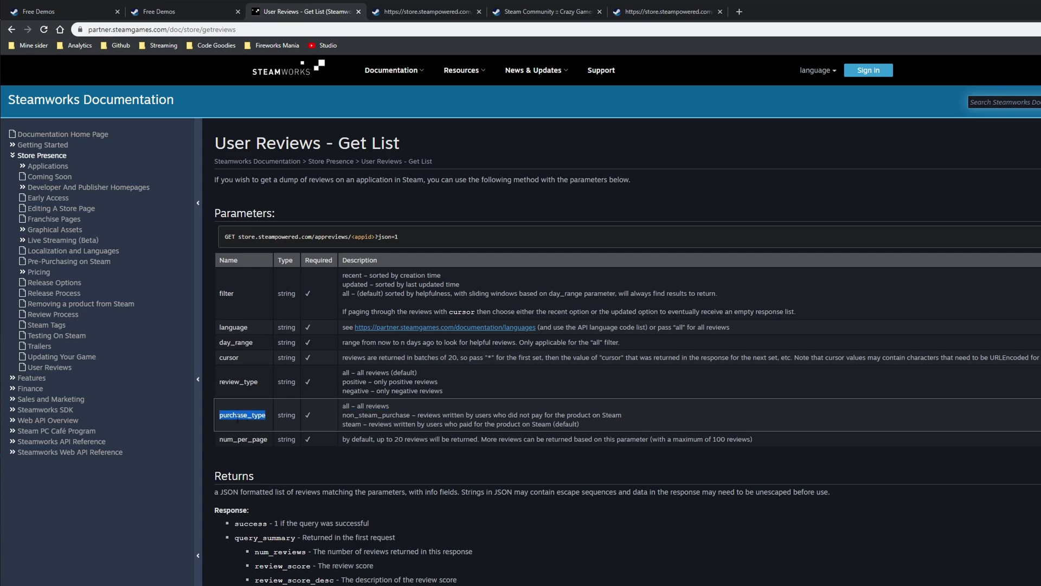
Step: Append &purchase_type=all to the review request URL for app 1223170 and load the response
left_click(661, 13)
left_click(363, 27)
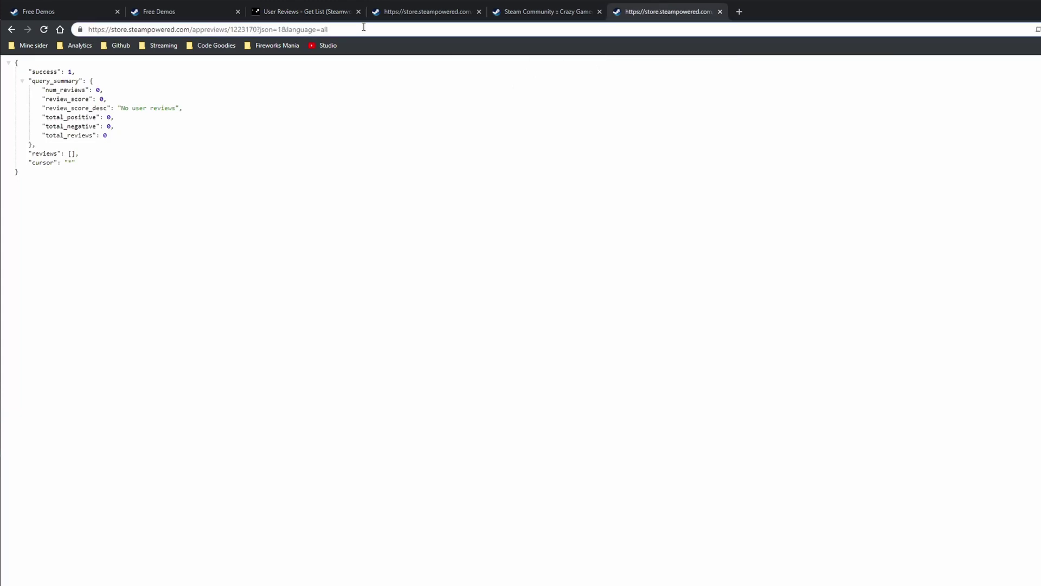
type("&")
key("ctrl+v")
type("=all")
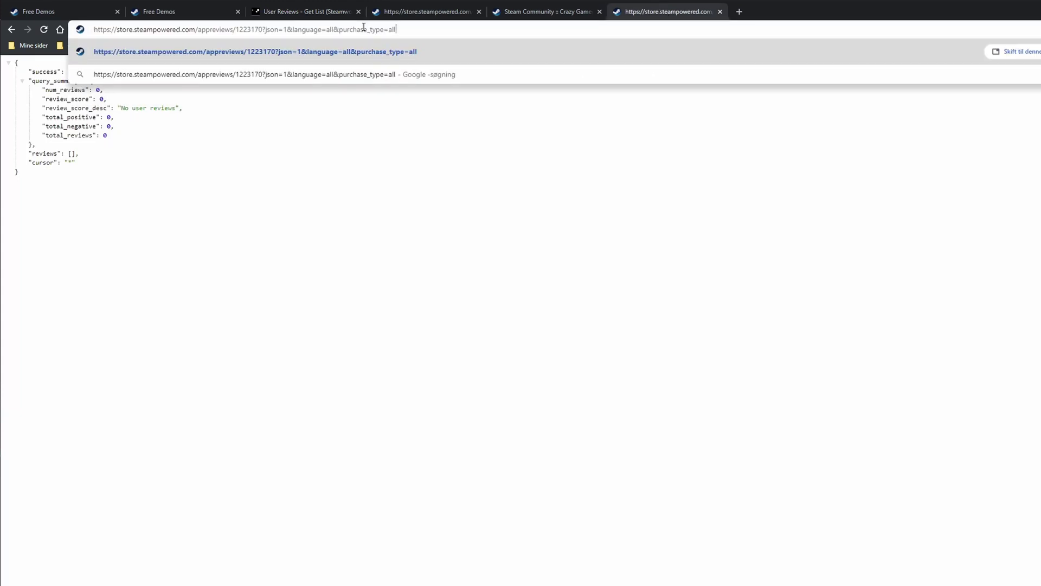
key("Return")
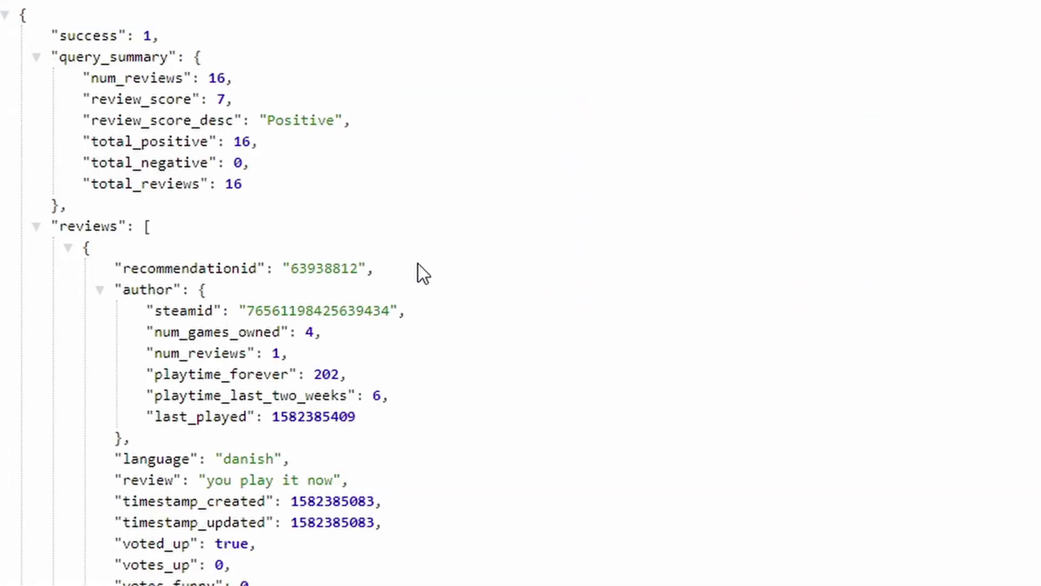
Step: Examine the query summary and review entries in the response, and view the Steam Community reviews page of the "Very good physics" reviewer
scroll(438, 234, "down", 12)
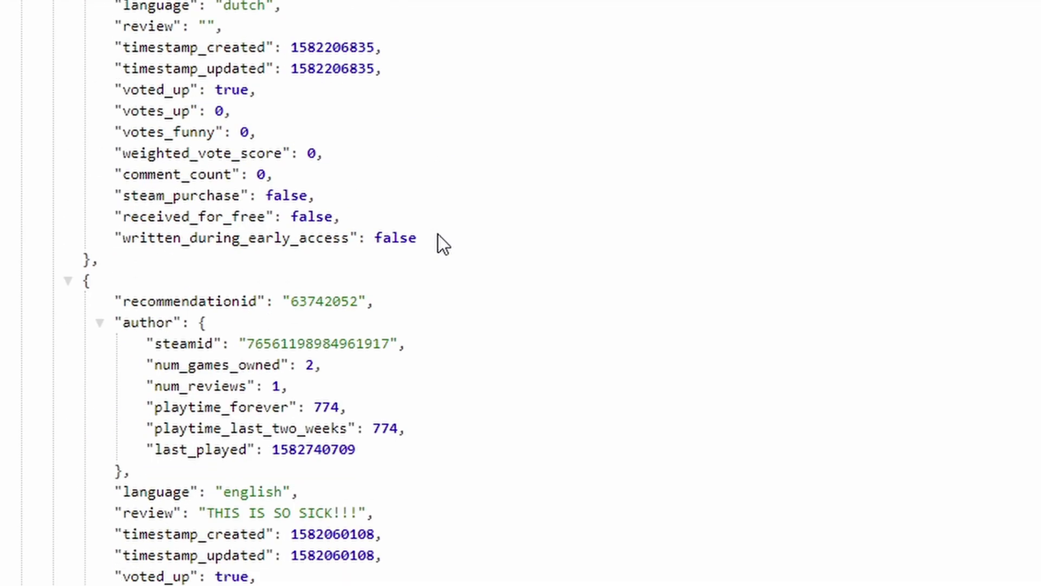
scroll(438, 235, "down", 10)
scroll(439, 234, "down", 20)
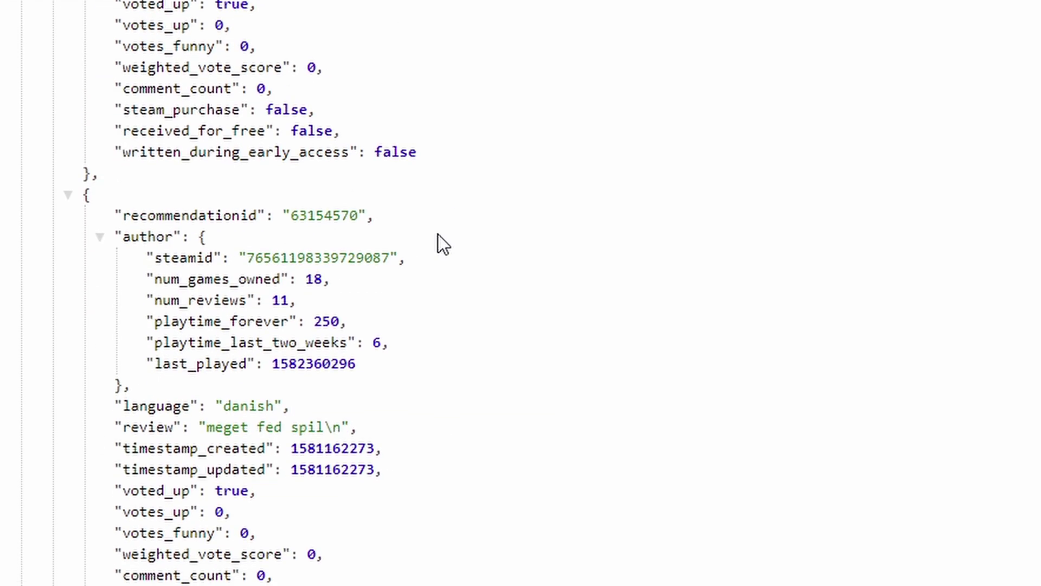
scroll(438, 234, "up", 20)
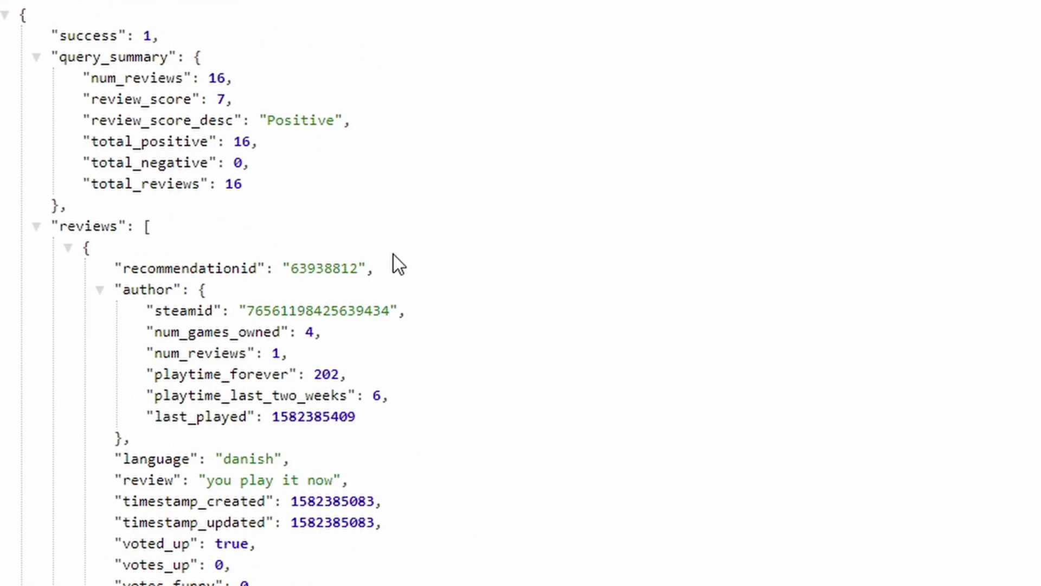
left_click_drag(288, 145, 66, 150)
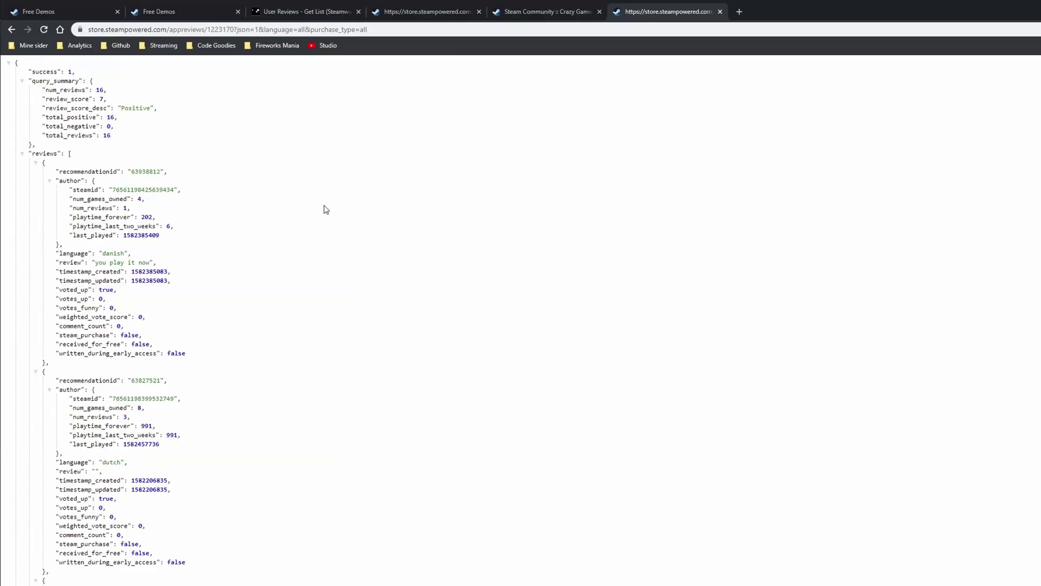
scroll(339, 216, "down", 3)
scroll(339, 216, "down", 7)
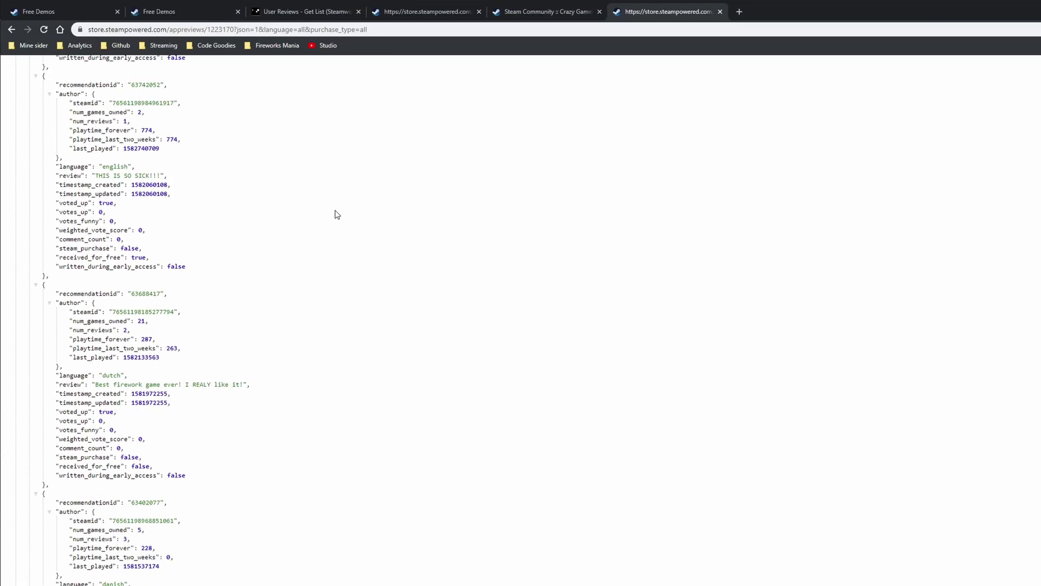
scroll(337, 211, "down", 3)
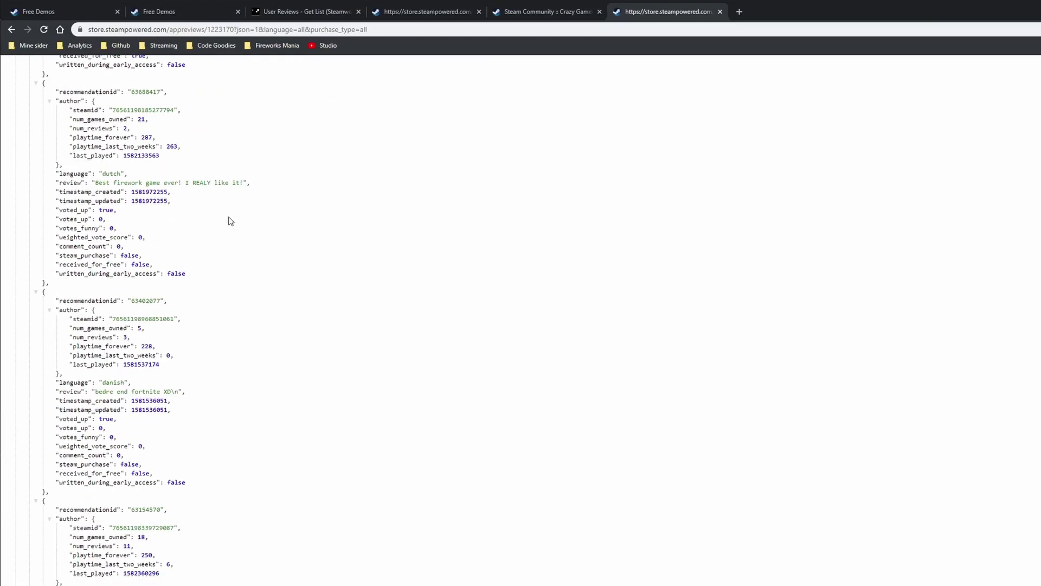
scroll(230, 221, "down", 8)
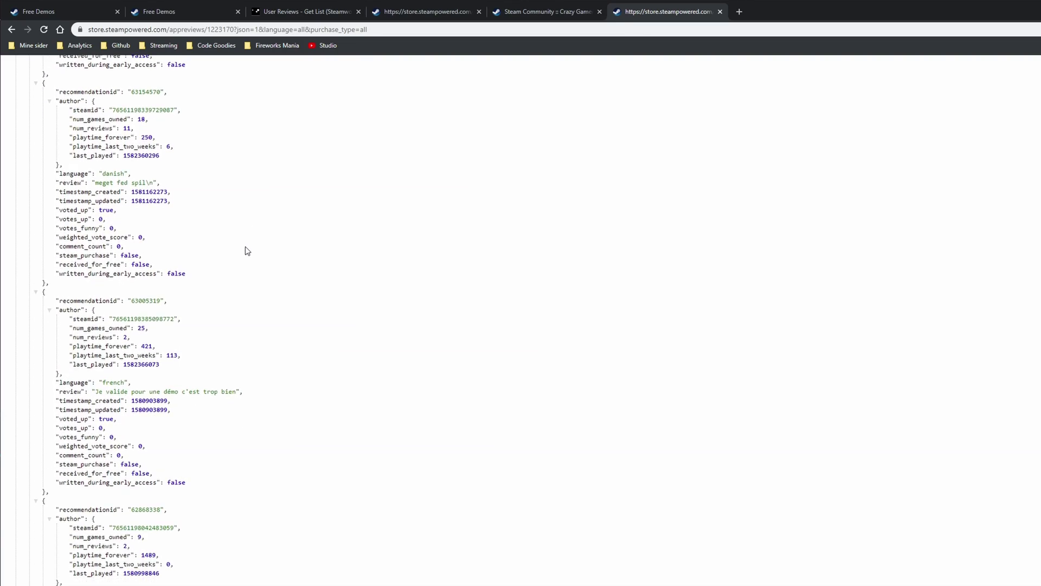
scroll(246, 248, "down", 14)
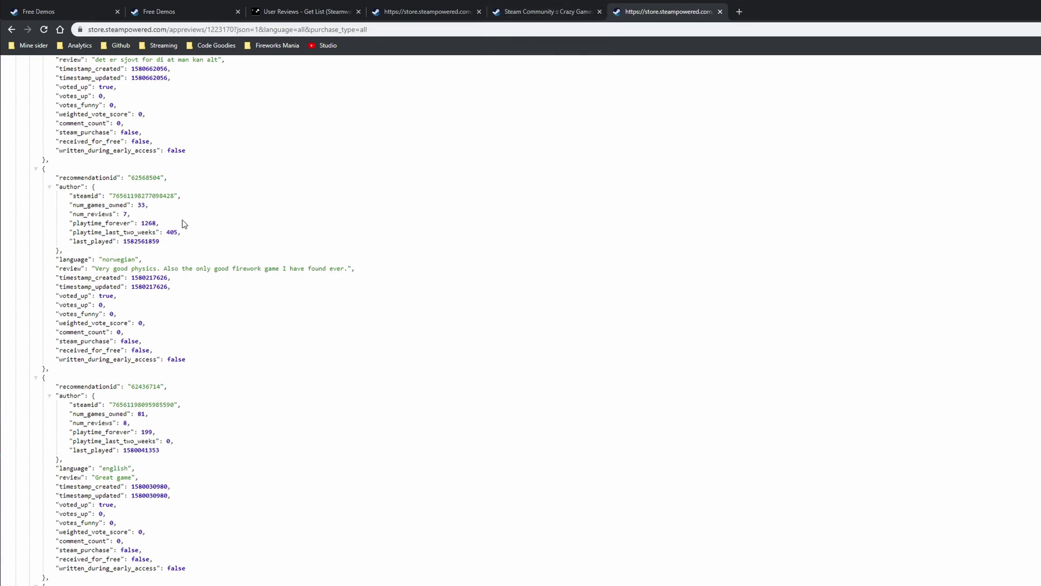
key("ctrl+shift+Tab")
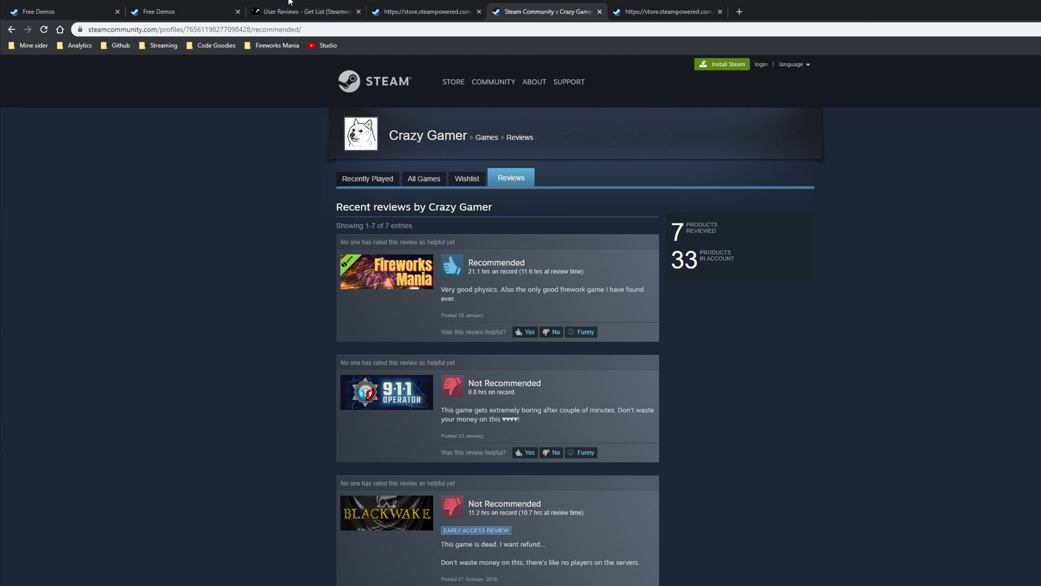
left_click(300, 13)
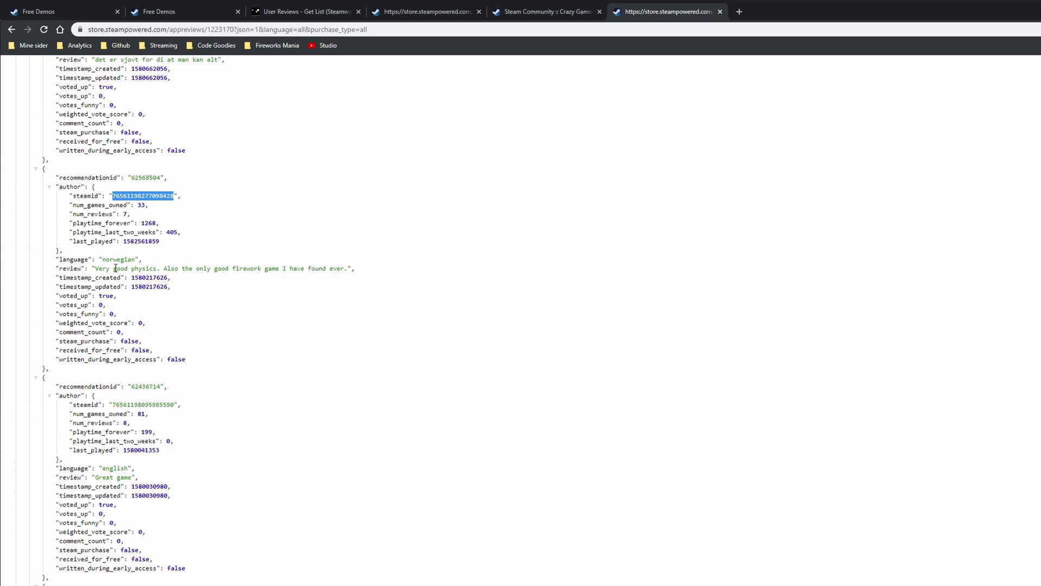
Step: Load the Steam Community reviews page of the "Great game" reviewer by replacing the profile ID in the URL, and check the review's playtime
left_click(553, 16)
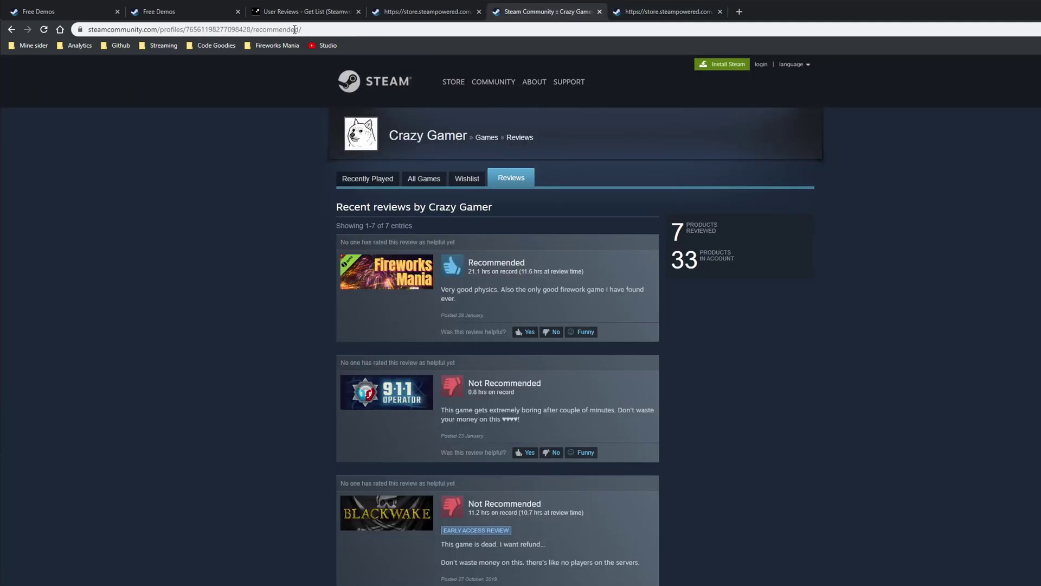
left_click(214, 31)
left_click_drag(209, 30, 273, 30)
key("ctrl+v")
key("Return")
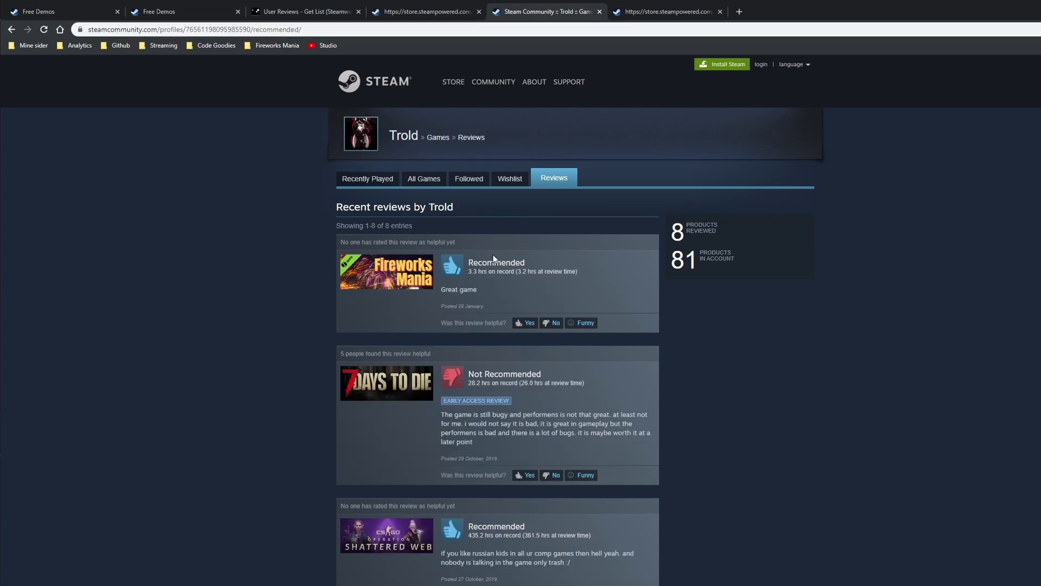
left_click(520, 284)
double_click(521, 271)
left_click(486, 294)
Step: Copy the Steam ID of the "I like this simulation a lot!" review's author and load that profile's Steam Community reviews page
left_click(672, 12)
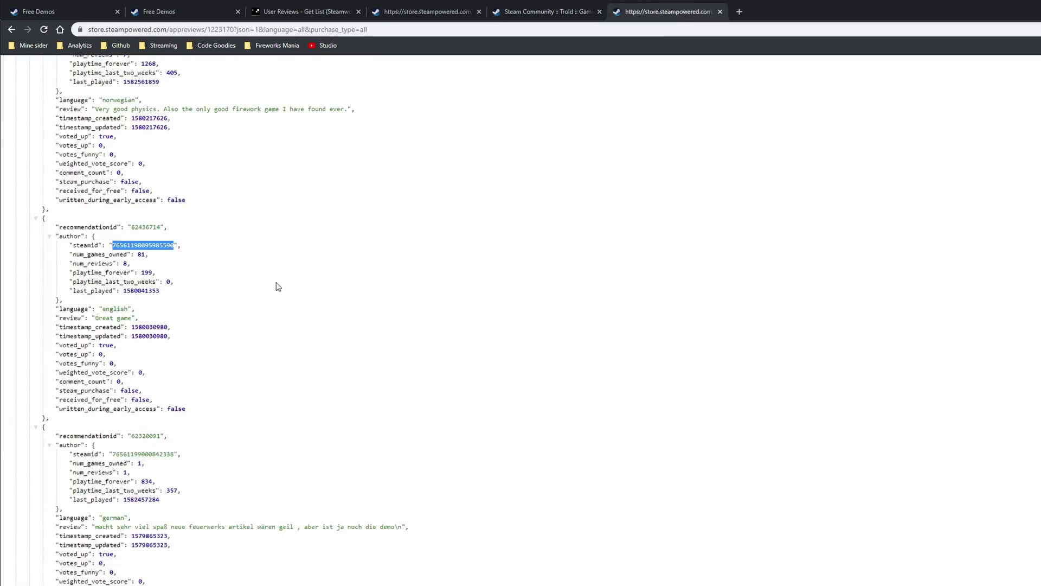
scroll(275, 286, "down", 5)
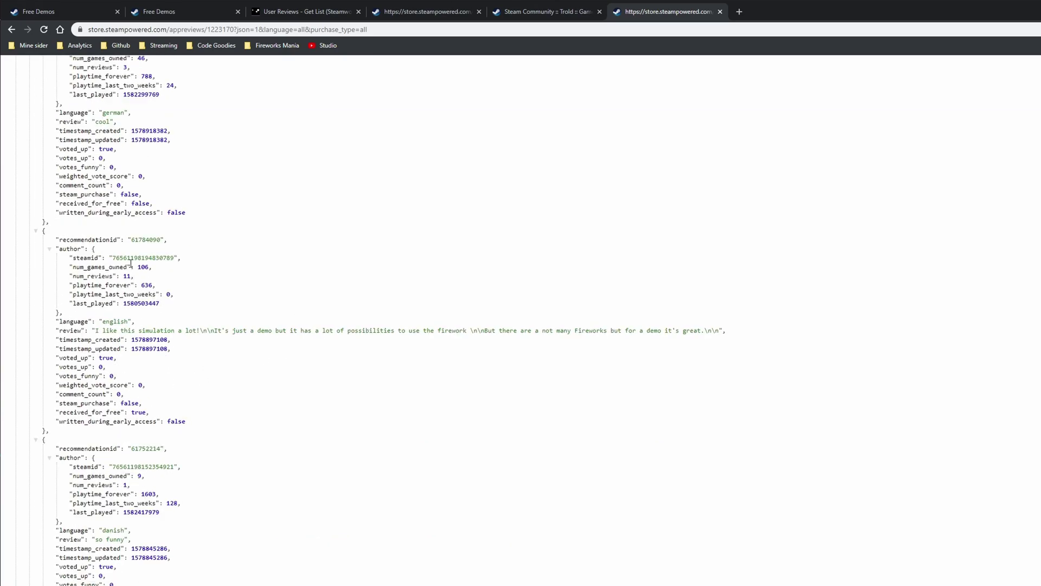
double_click(146, 258)
left_click(542, 11)
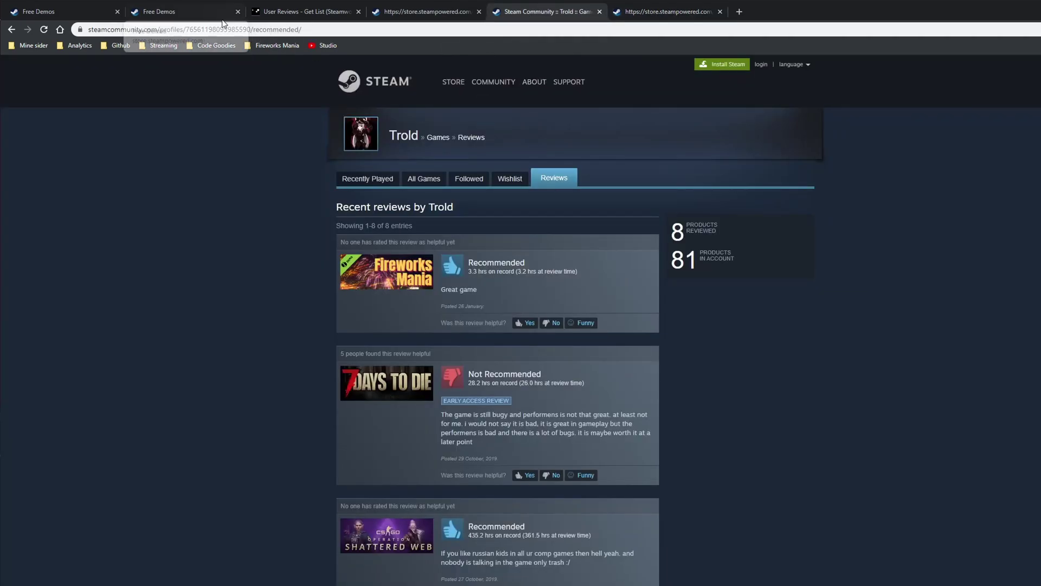
left_click_drag(187, 29, 252, 30)
key("ctrl+v")
key("Return")
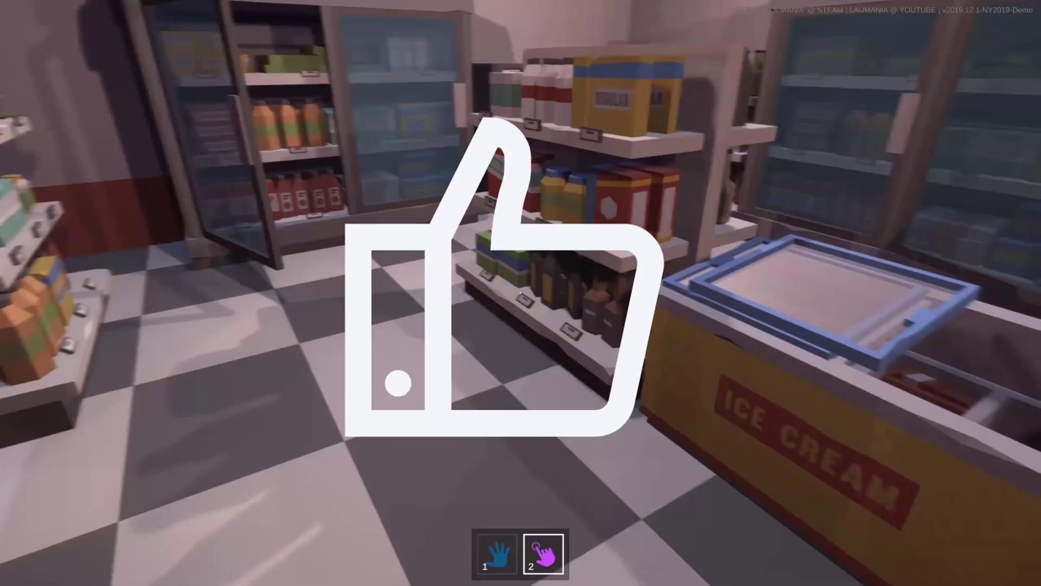
key("Tab")
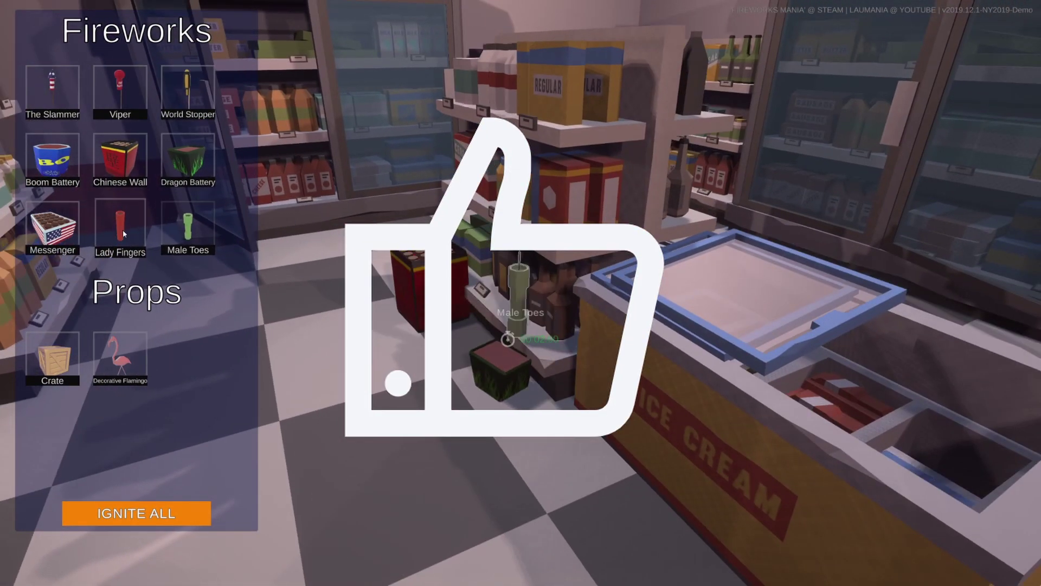